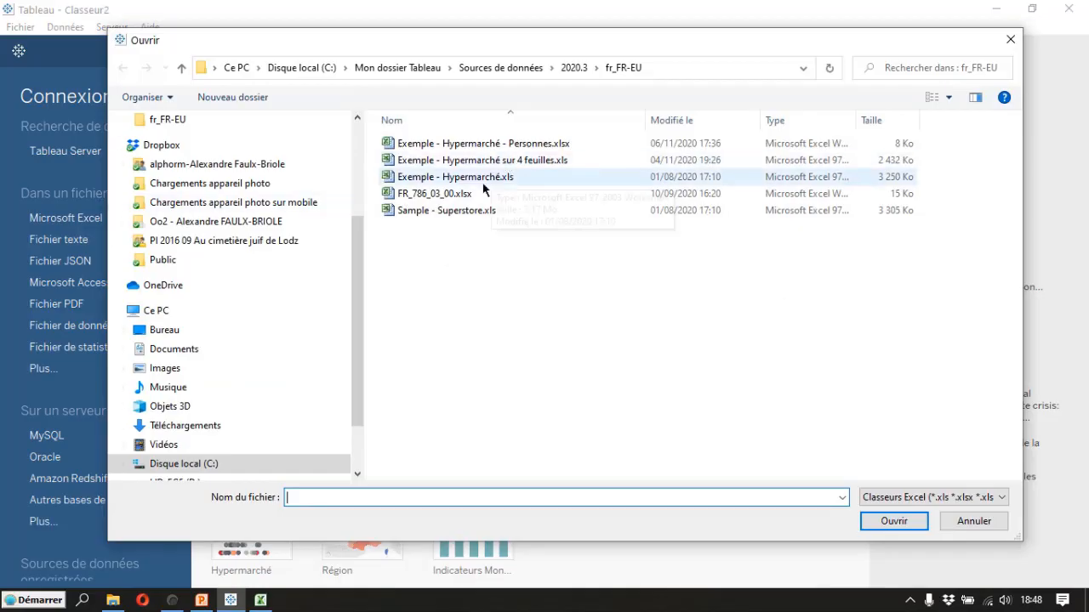
Connect to the Excel workbook "Exemple - Hypermarché.xls" and add its Achats table to the data source
click(470, 178)
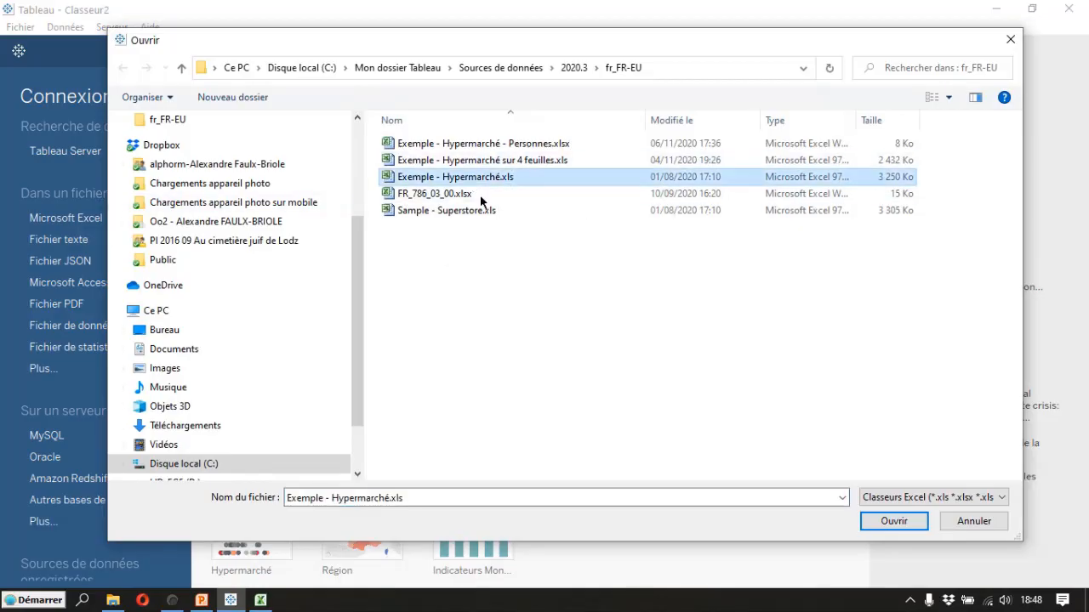
click(891, 523)
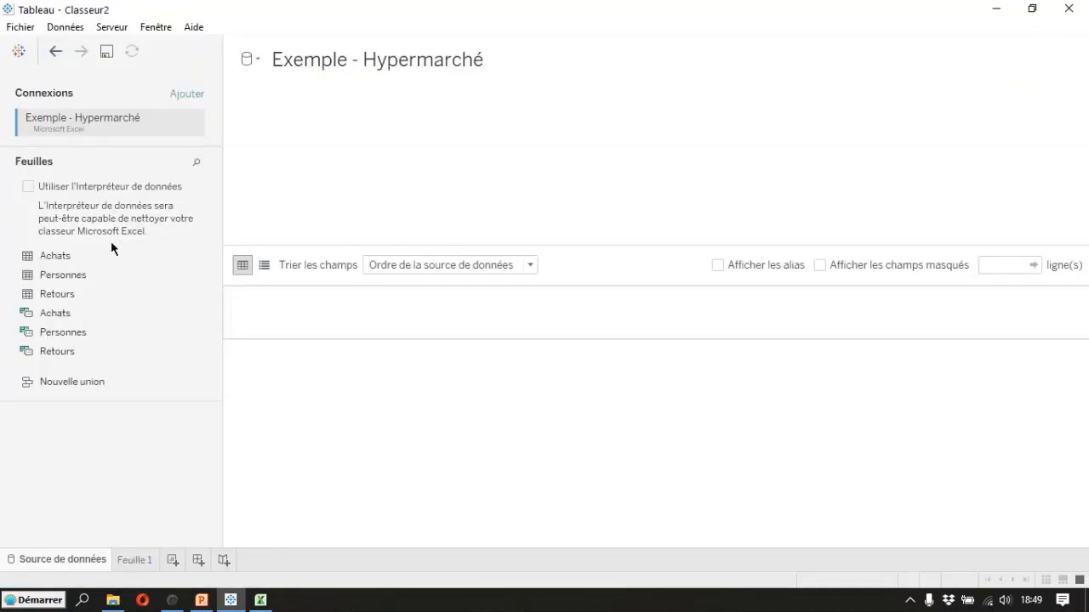
drag(54, 254, 281, 196)
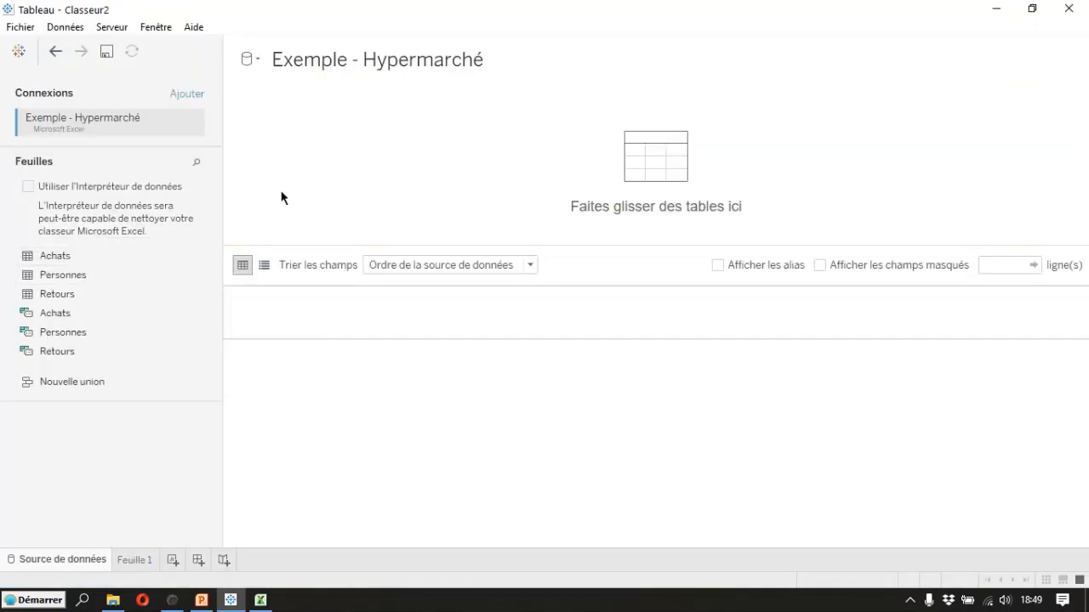
Rename the worksheet Feuille 1 as "Diagrammes Régions"
click(135, 562)
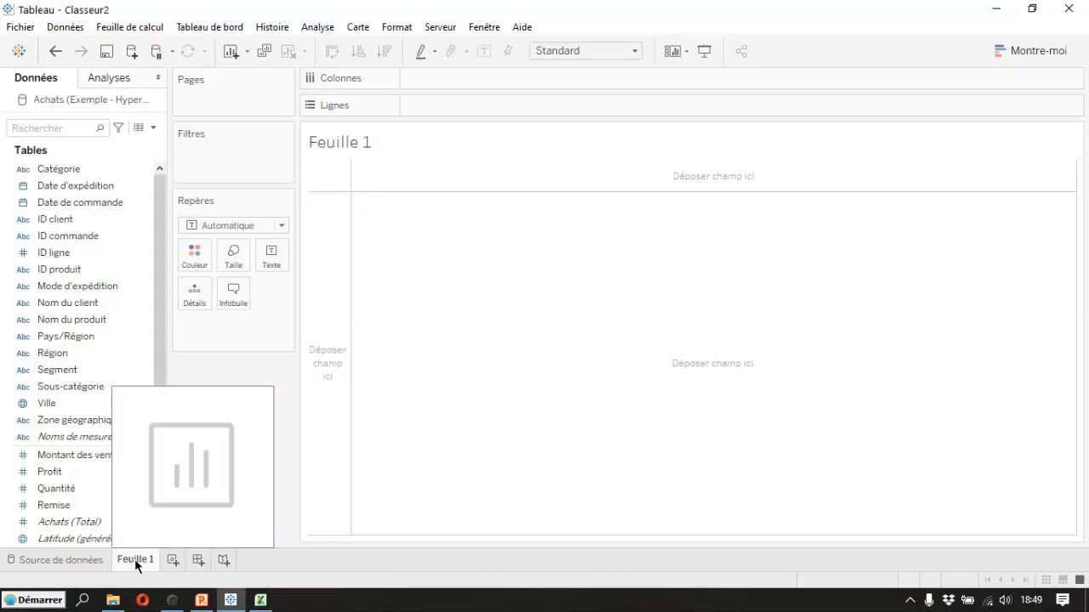
double_click(134, 561)
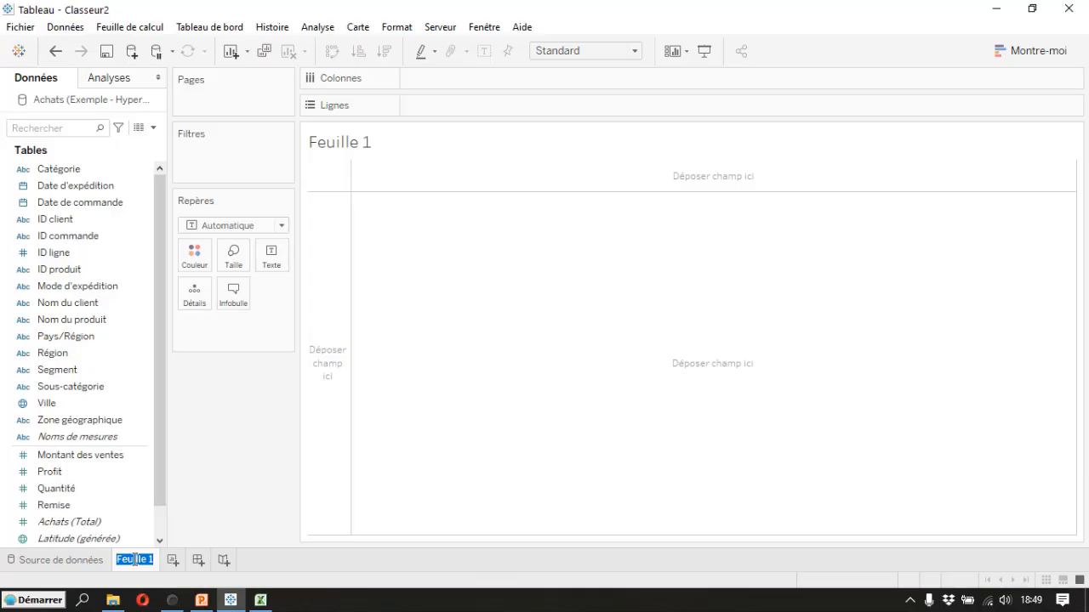
text(Diagrammes )
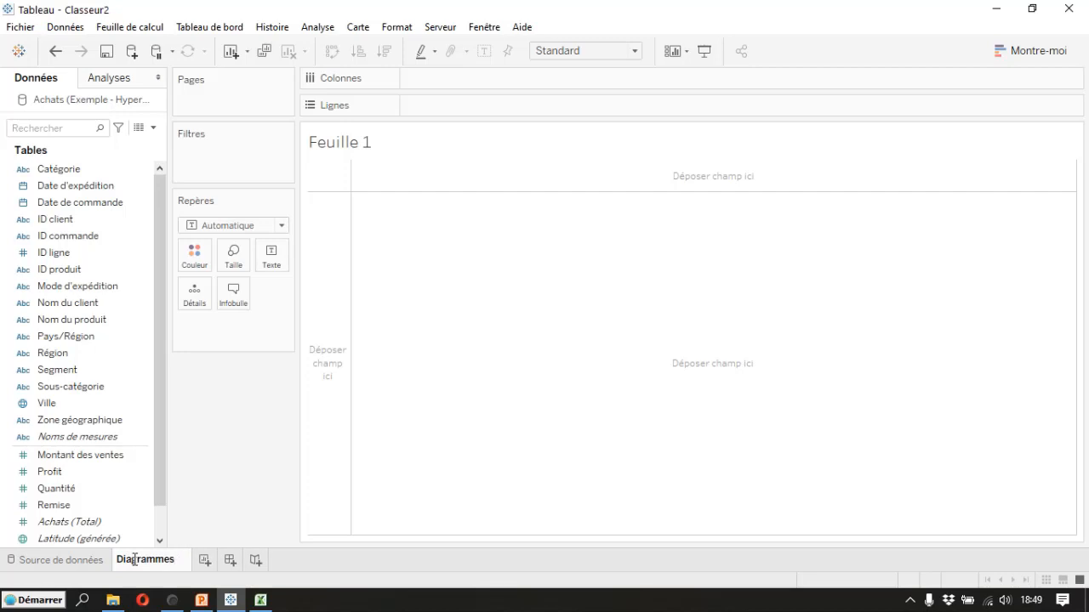
text(Régio)
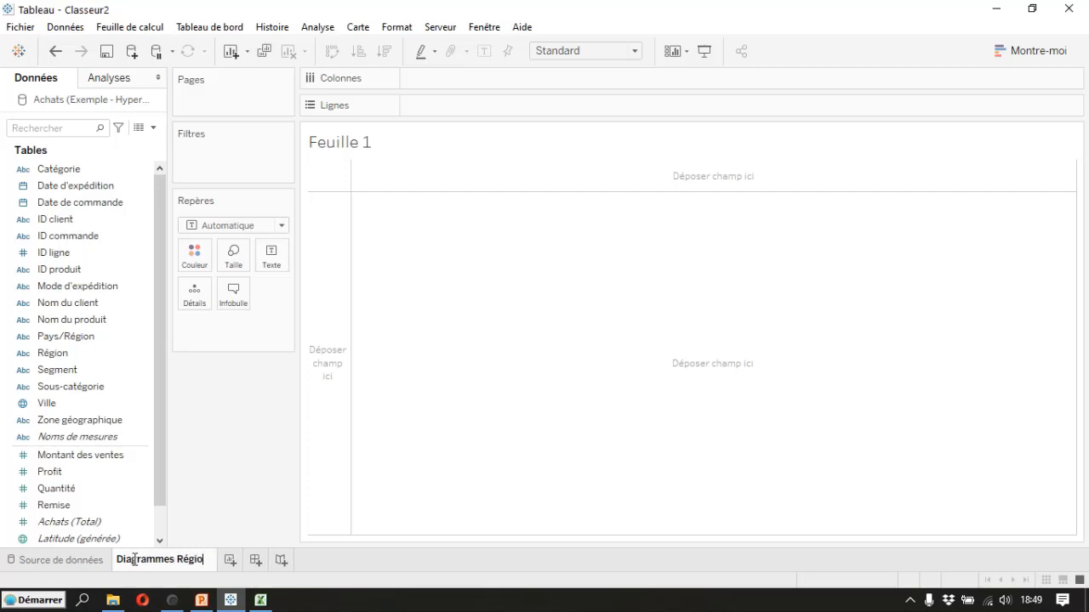
text(ns)
key(Return)
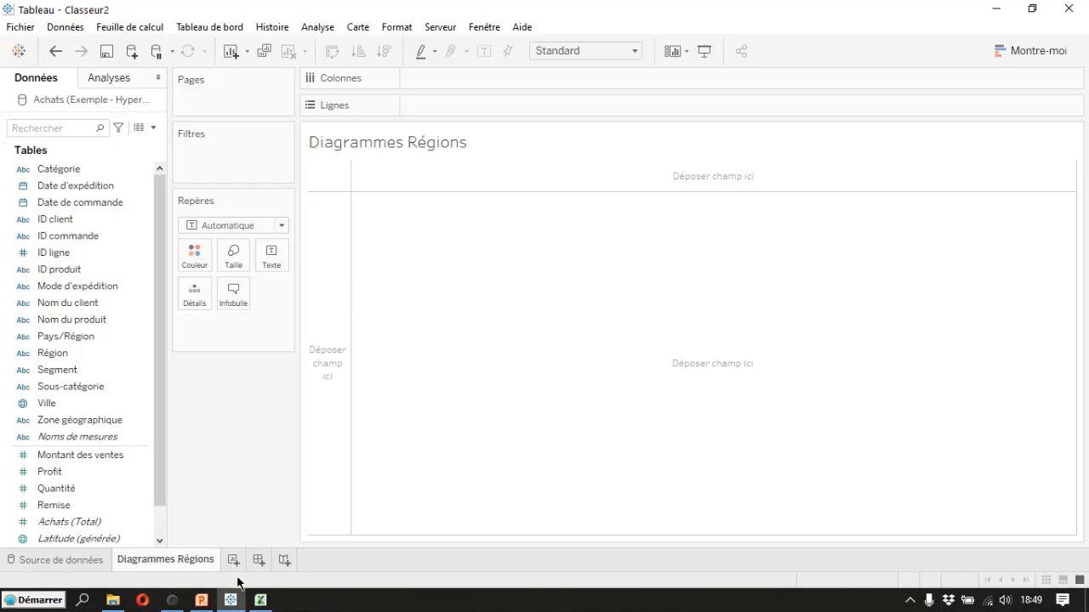
Add a second worksheet and name it "Carte régions"
click(236, 563)
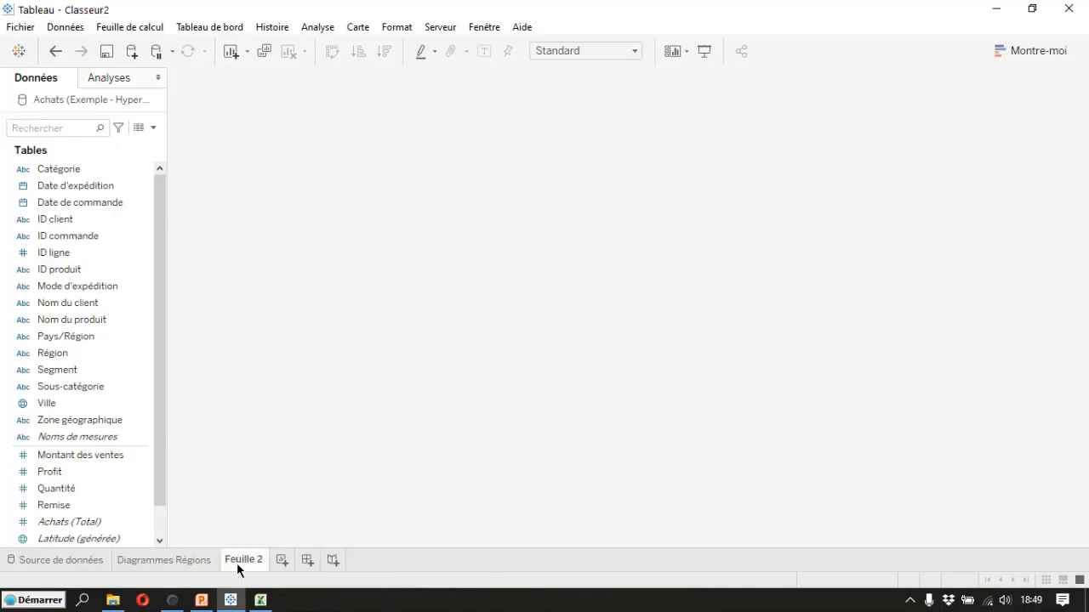
double_click(237, 561)
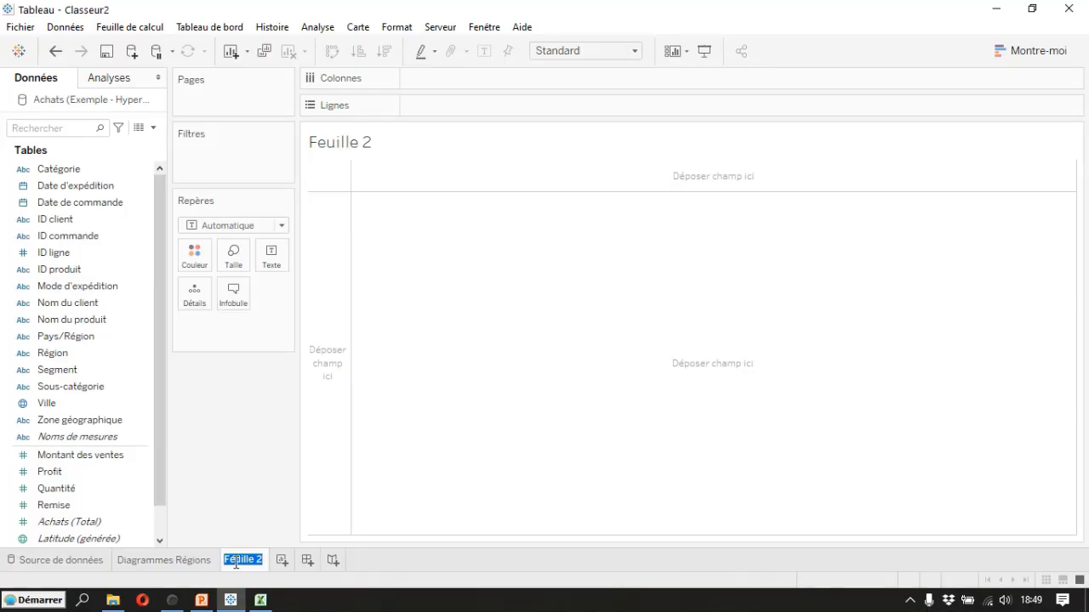
text(Carte régions)
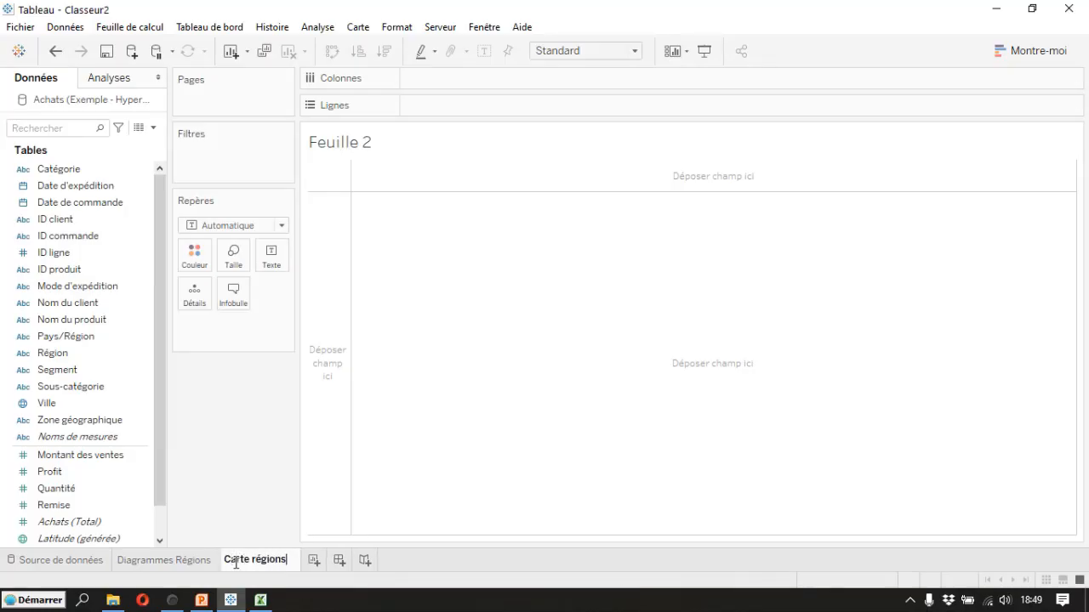
key(Return)
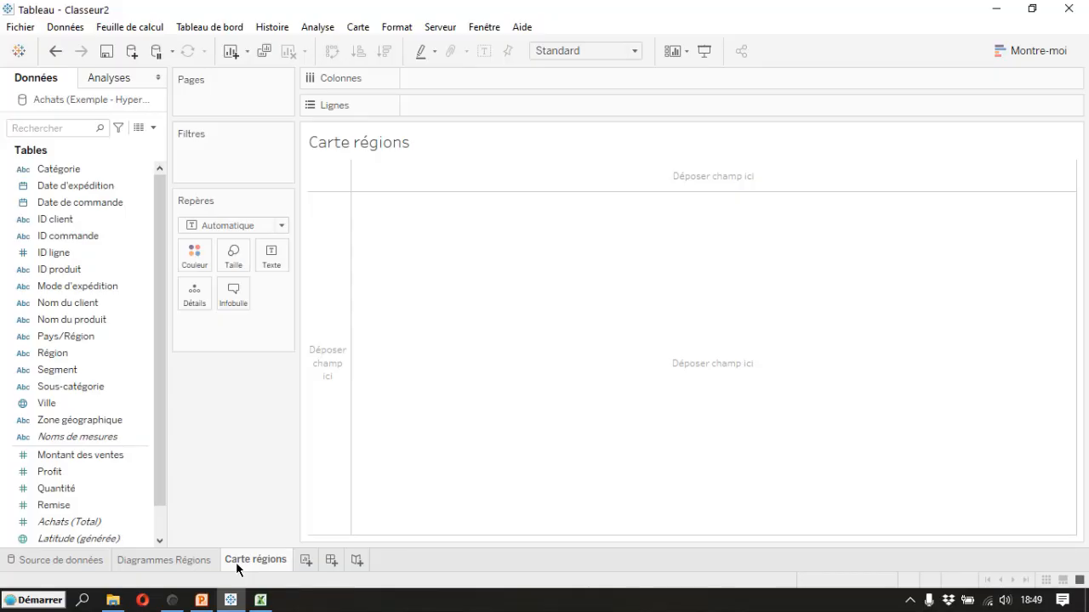
Add a third worksheet and name it "Diagramme Sous-catégories"
click(308, 563)
double_click(310, 565)
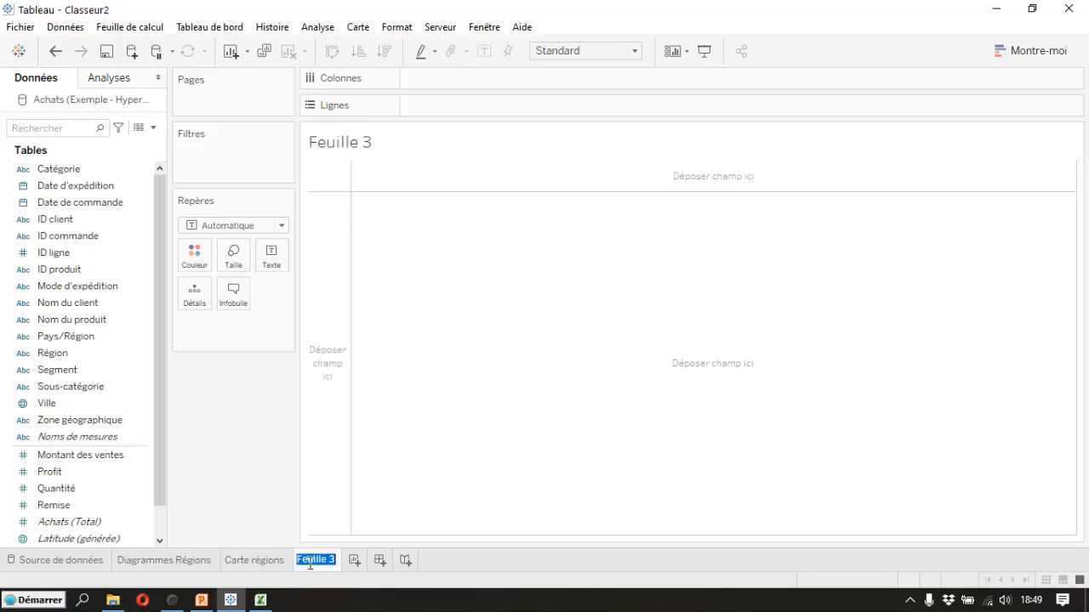
text(Diagramme)
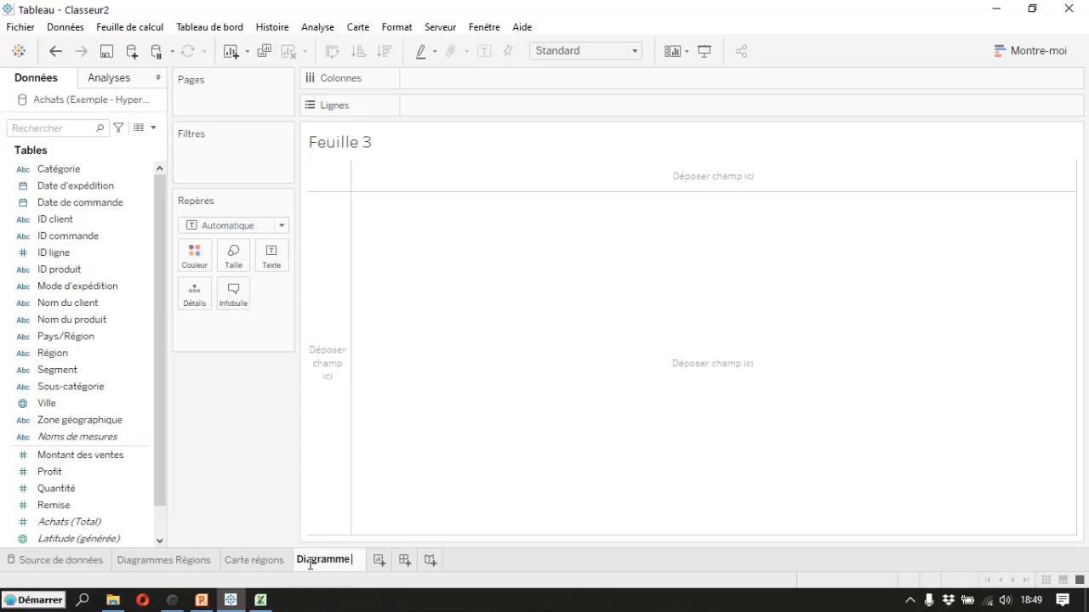
text( Sous)
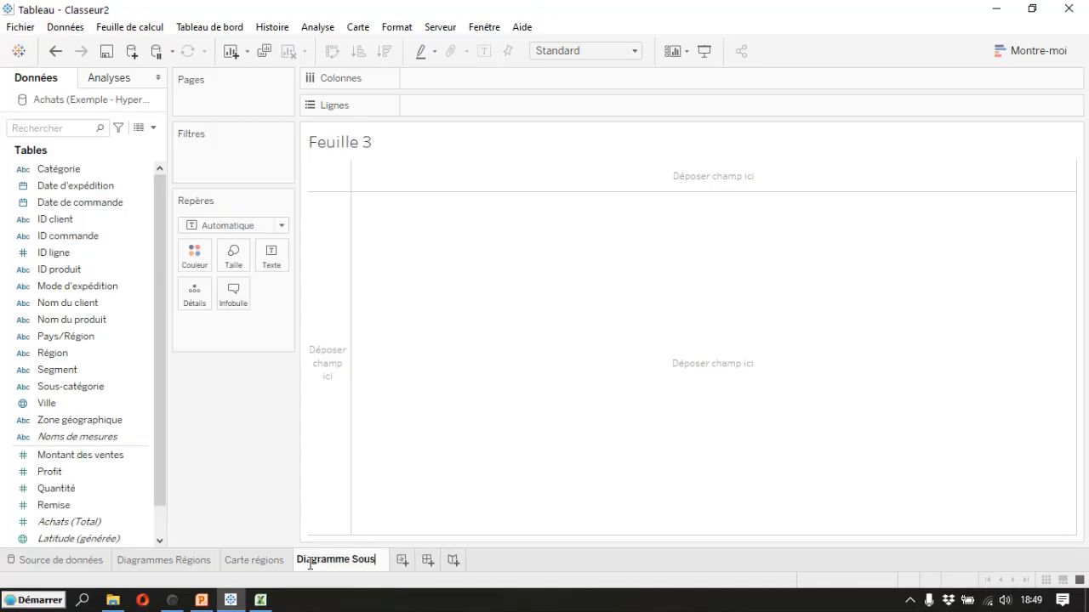
text(-caté)
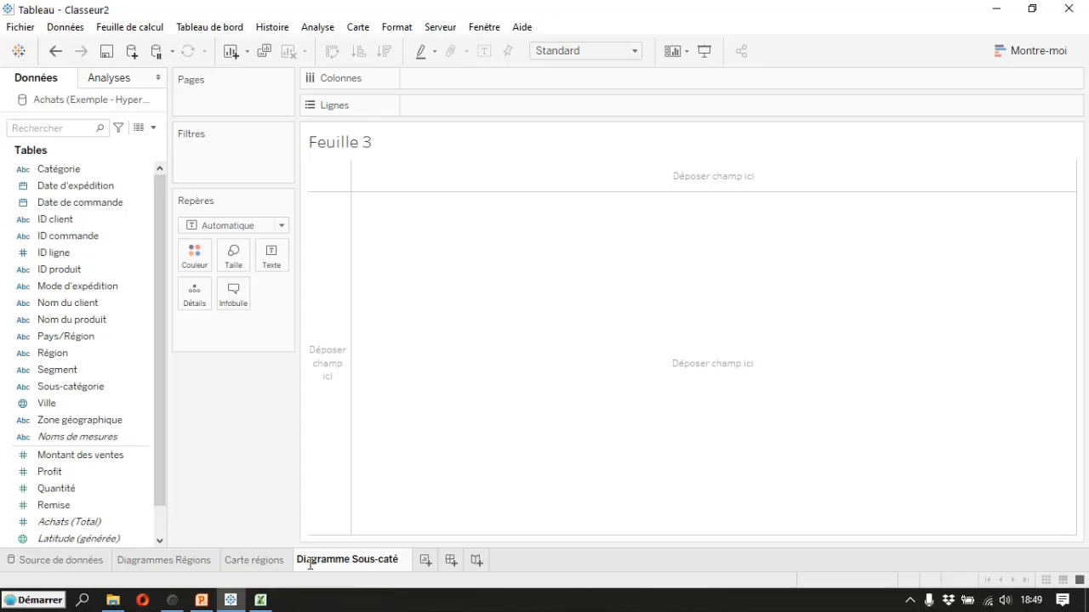
text(gories)
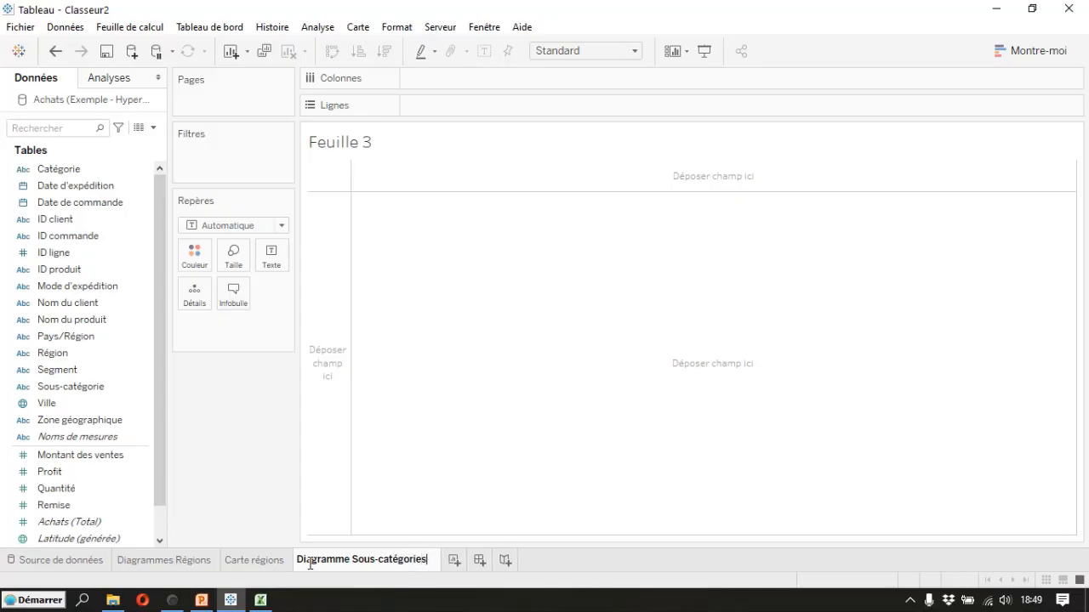
key(Return)
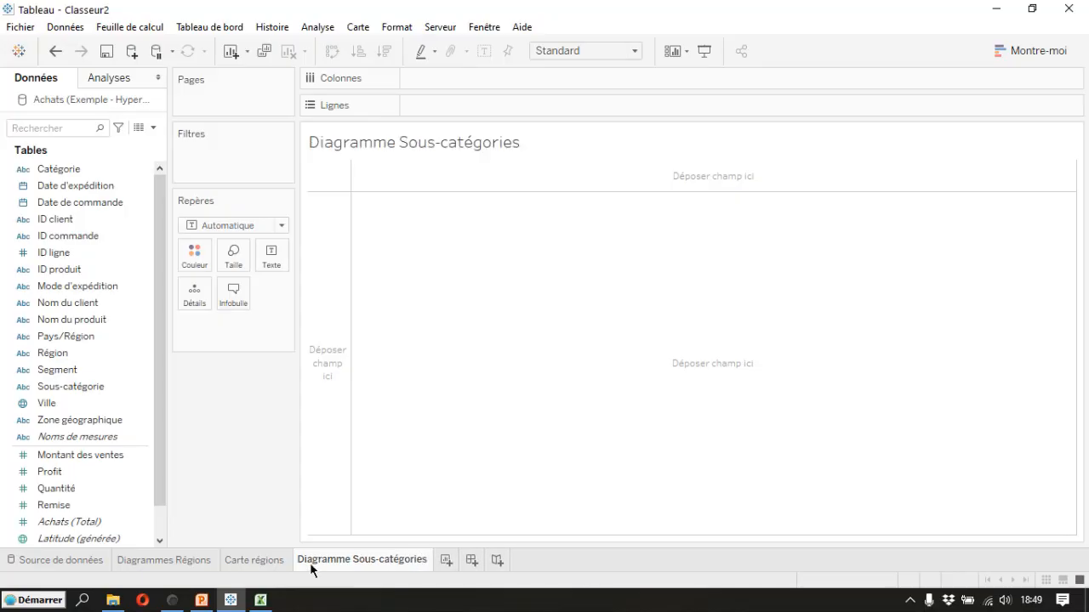
Return to the Diagrammes Régions sheet and assign the geographic role État/province to the Région field
click(166, 561)
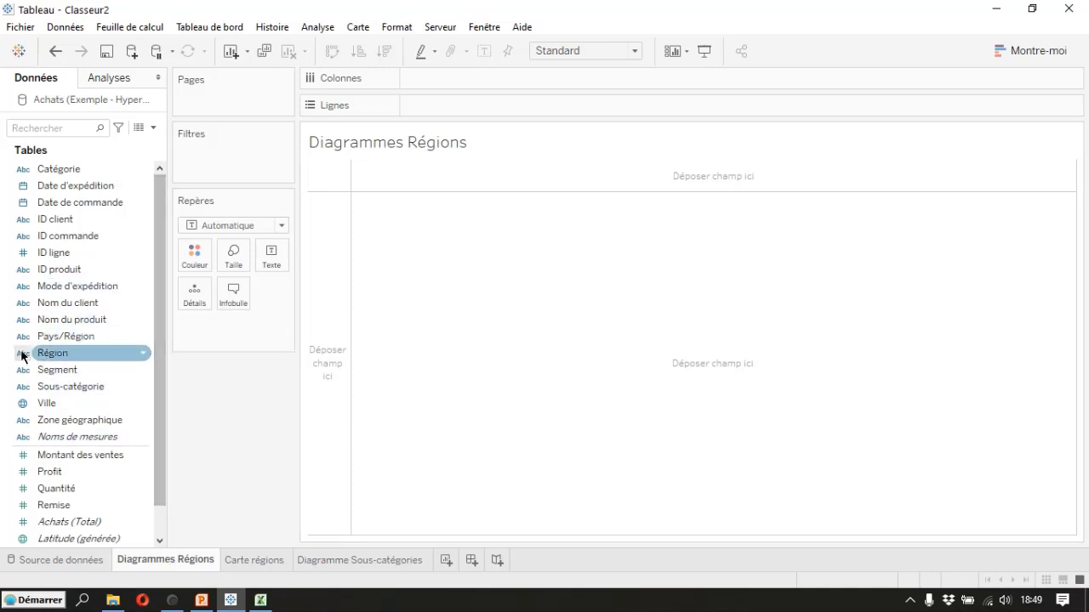
click(144, 356)
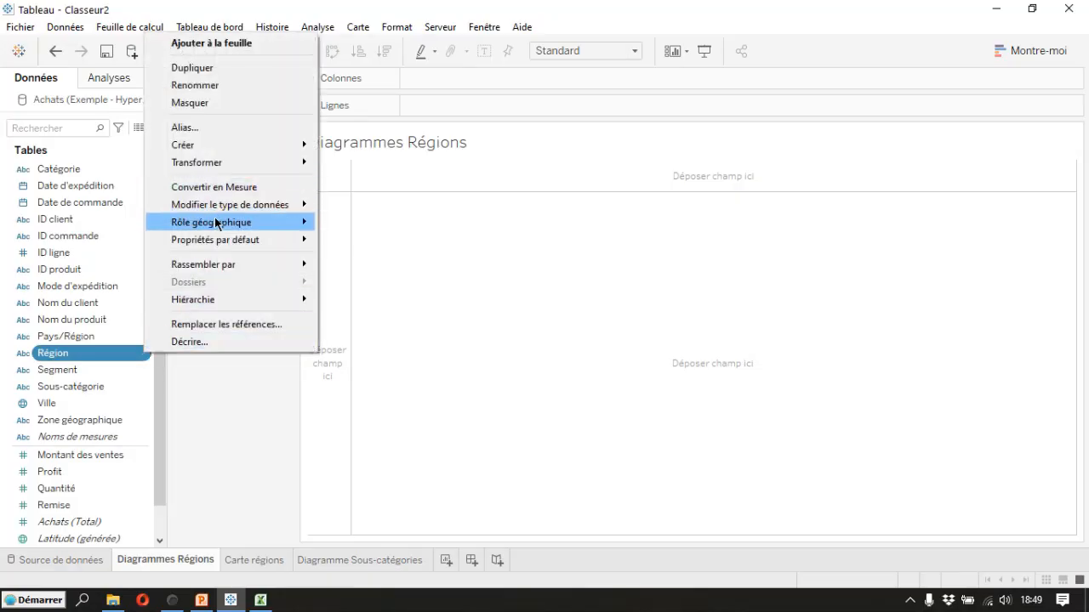
mouse_move(215, 226)
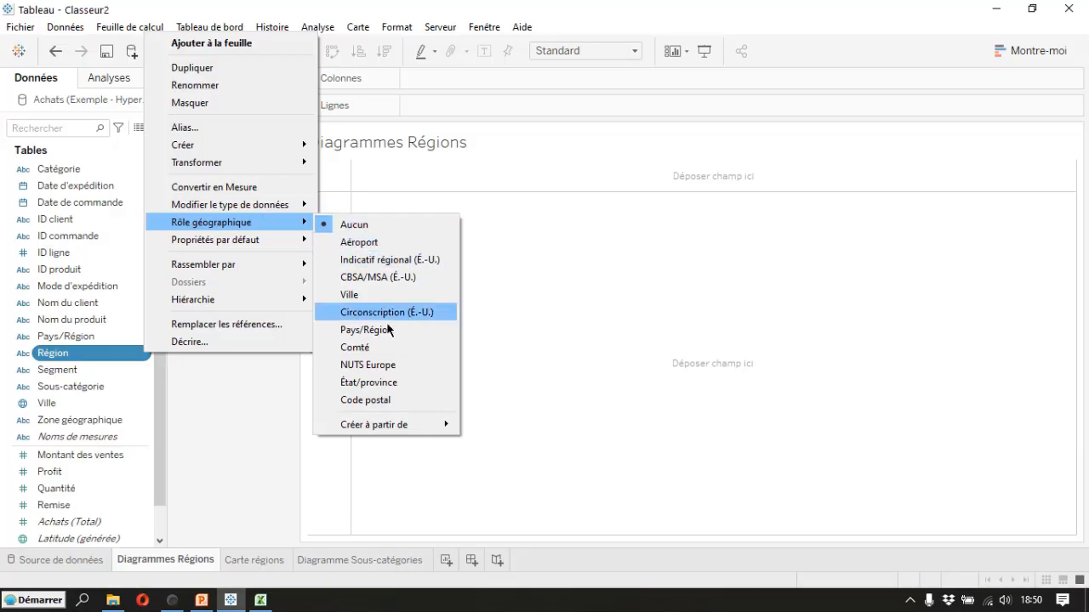
click(364, 384)
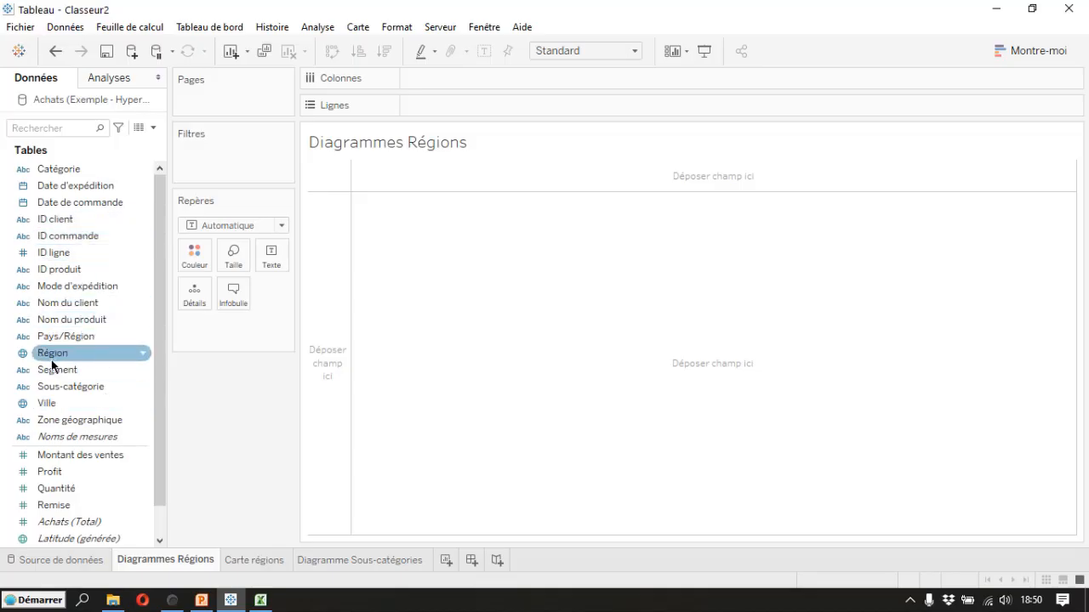
Place Région on the rows and filter the Diagrammes Régions sheet by Pays/Région to keep only France
drag(43, 357, 417, 104)
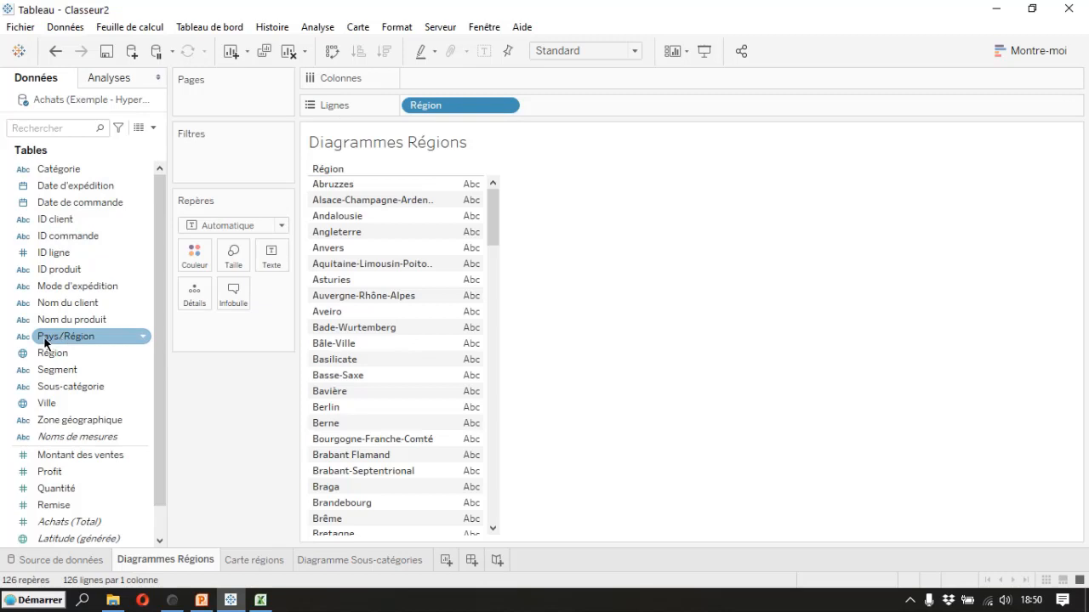
drag(45, 342, 195, 158)
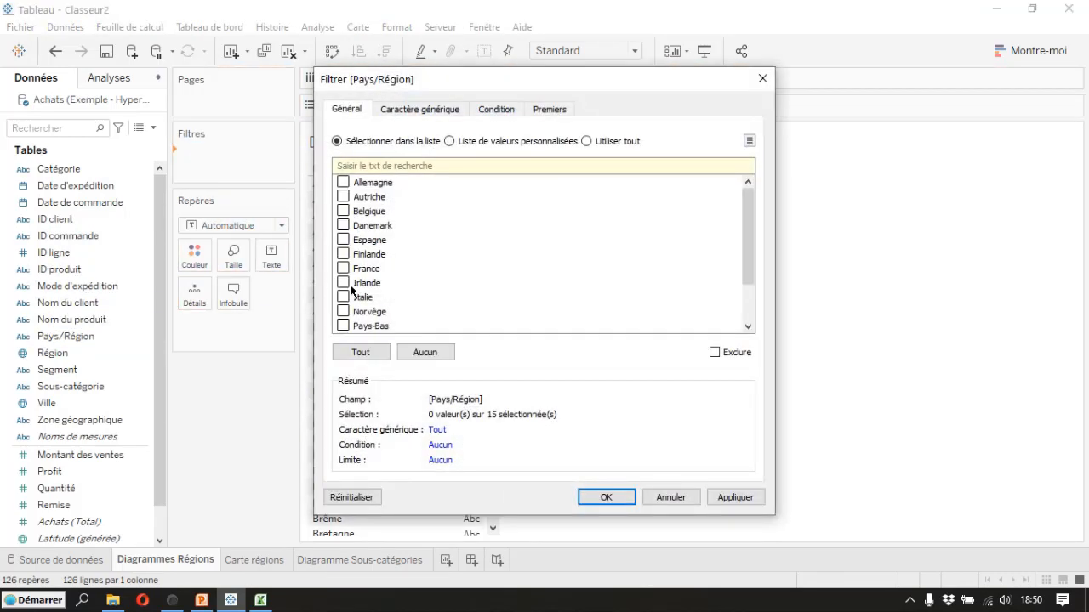
click(344, 269)
click(608, 498)
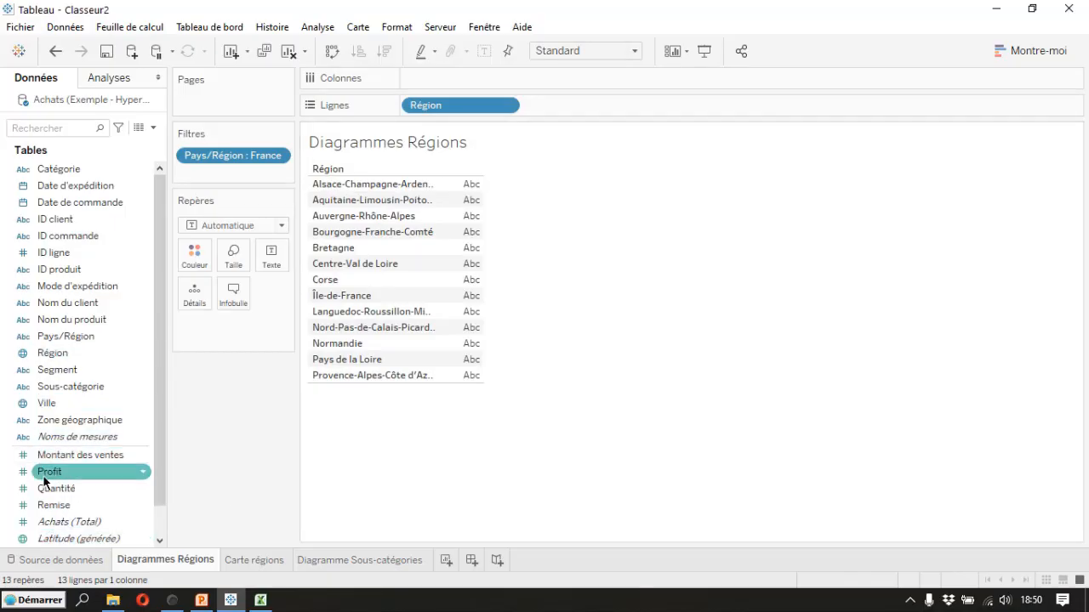
Plot the sum of Profit on the columns as bars per region and colour the bars by Profit
drag(42, 474, 425, 78)
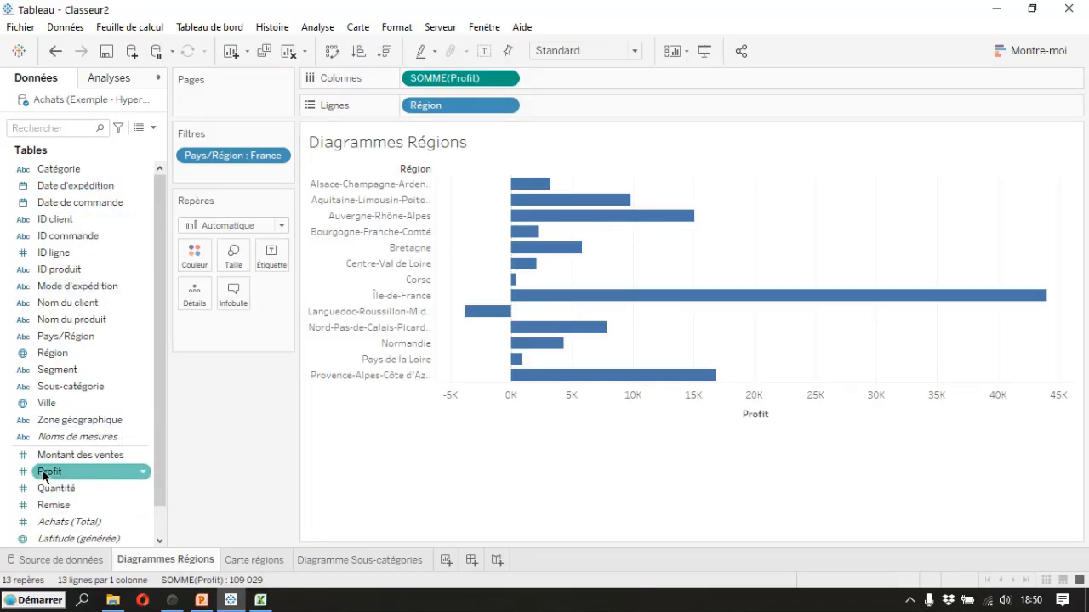
drag(43, 475, 195, 259)
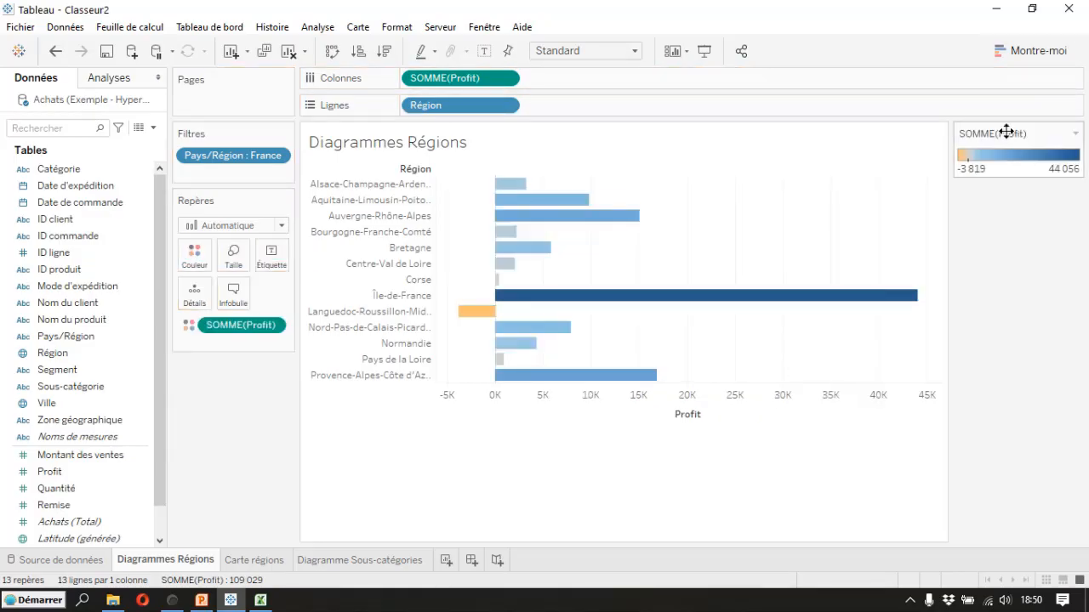
Move the Profit colour legend beneath the marks card, and hide the legend card
drag(1009, 133, 240, 481)
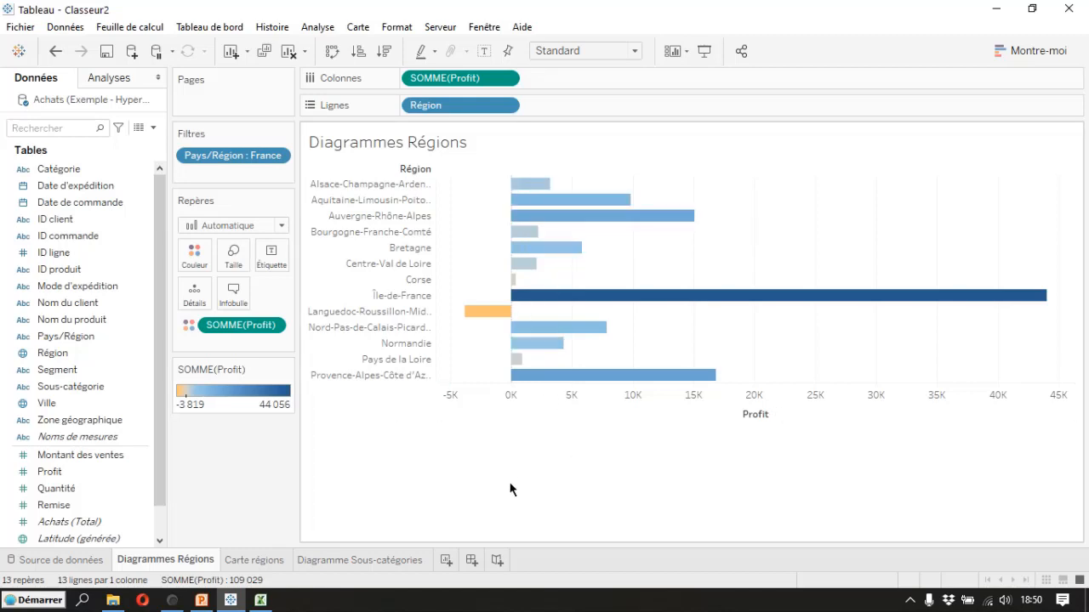
click(286, 371)
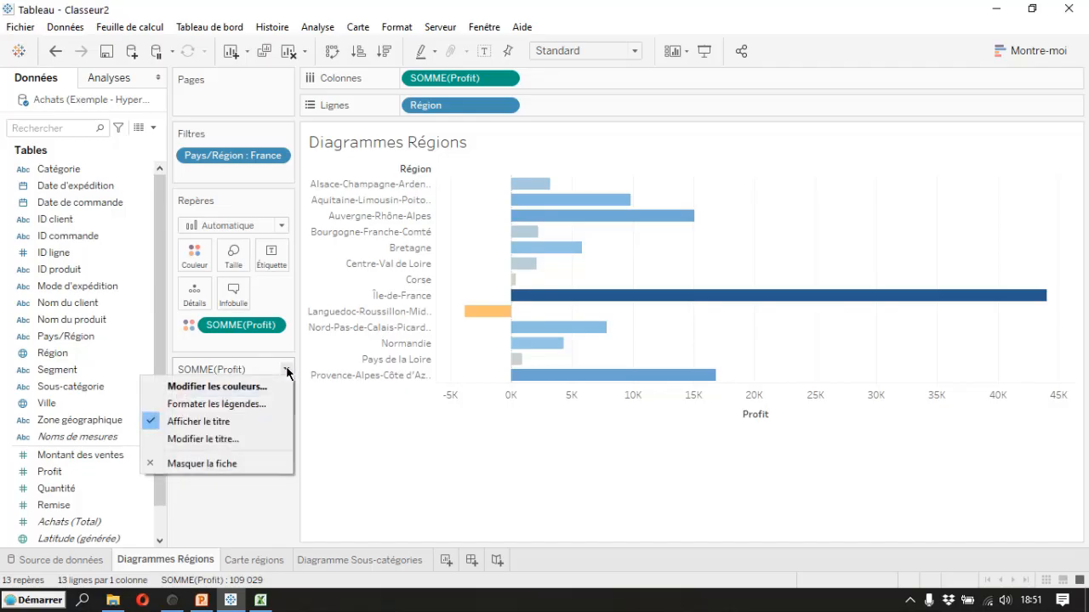
click(220, 465)
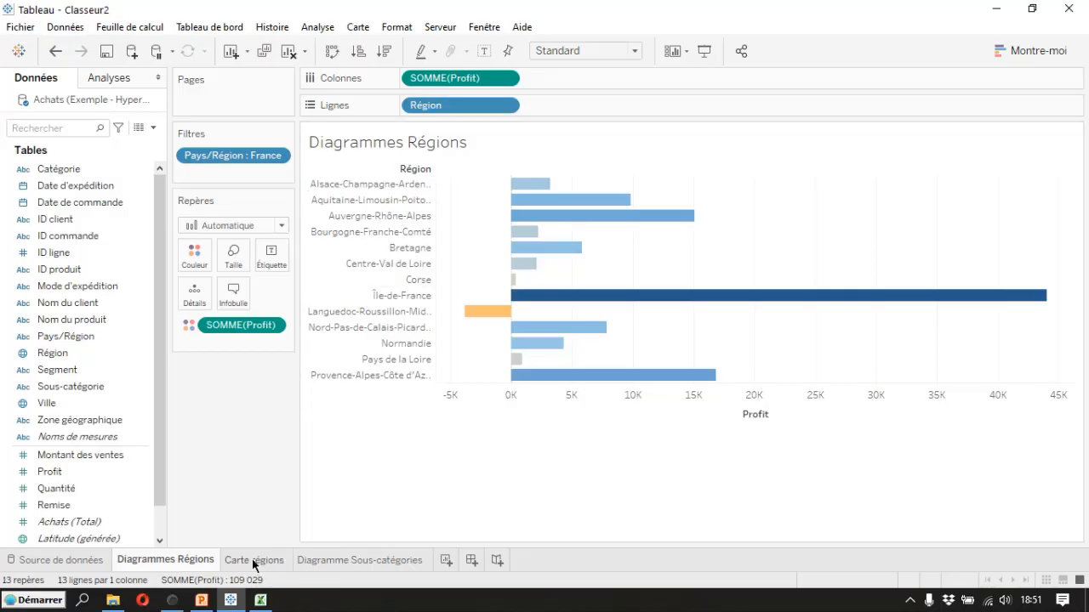
On the Carte régions sheet, filter Pays/Région to France and create a map from the Région field
mouse_move(249, 566)
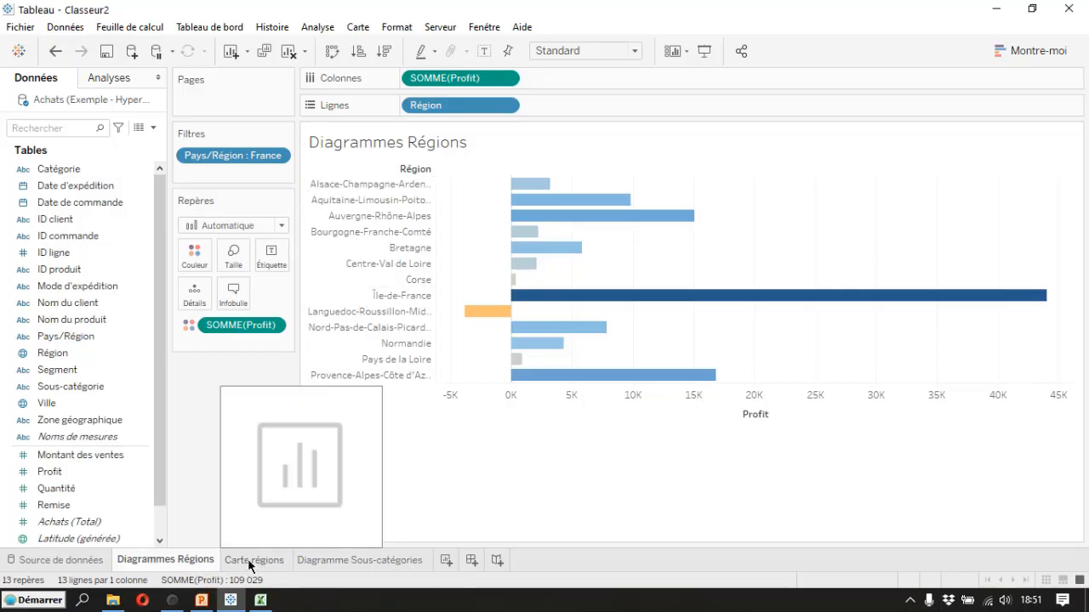
click(249, 565)
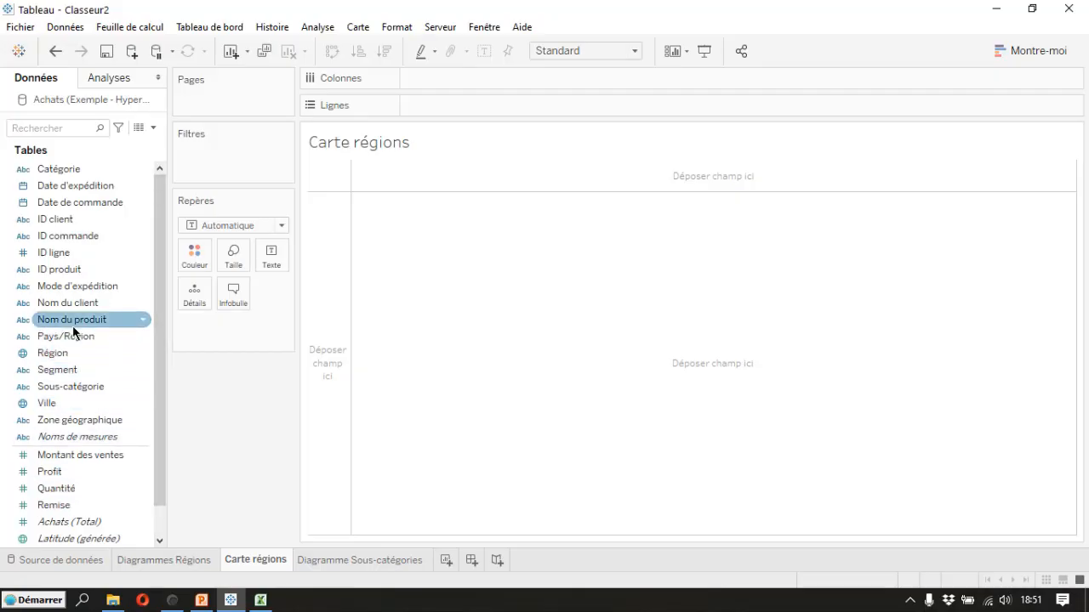
drag(41, 341, 188, 146)
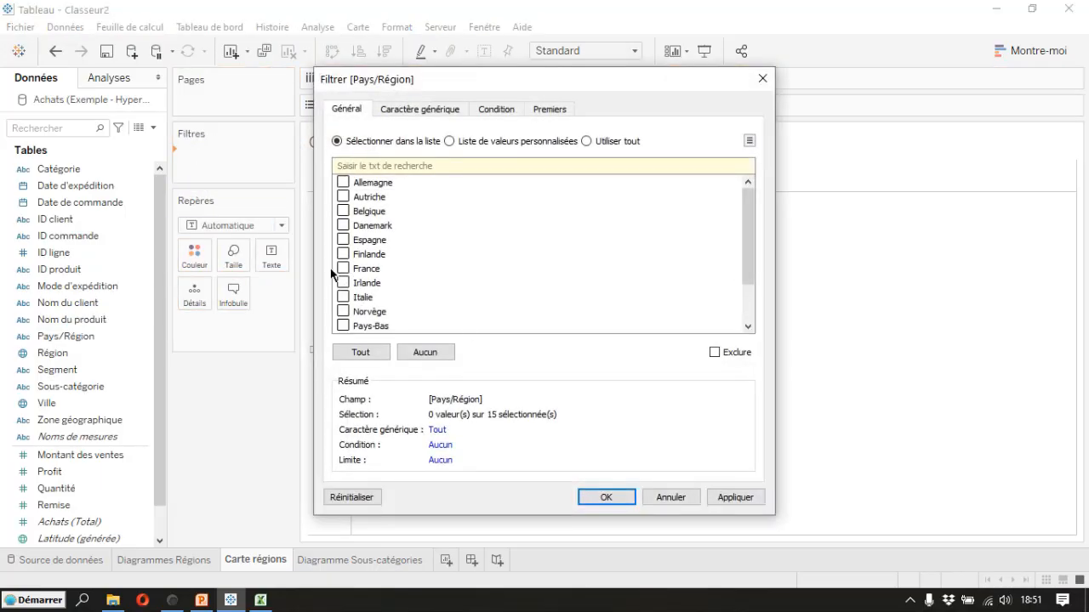
click(344, 269)
click(613, 498)
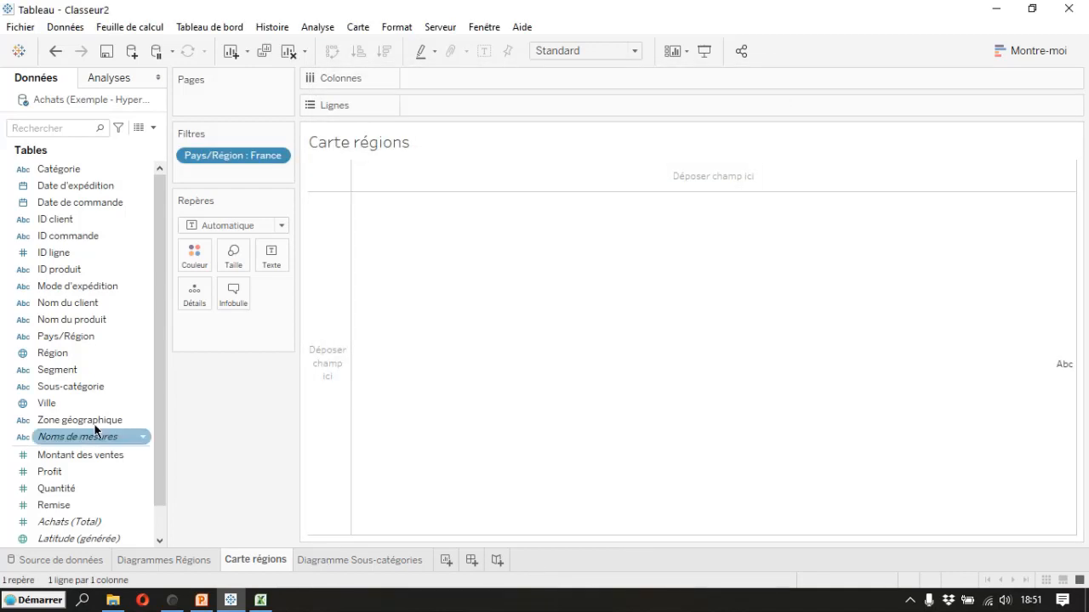
double_click(56, 353)
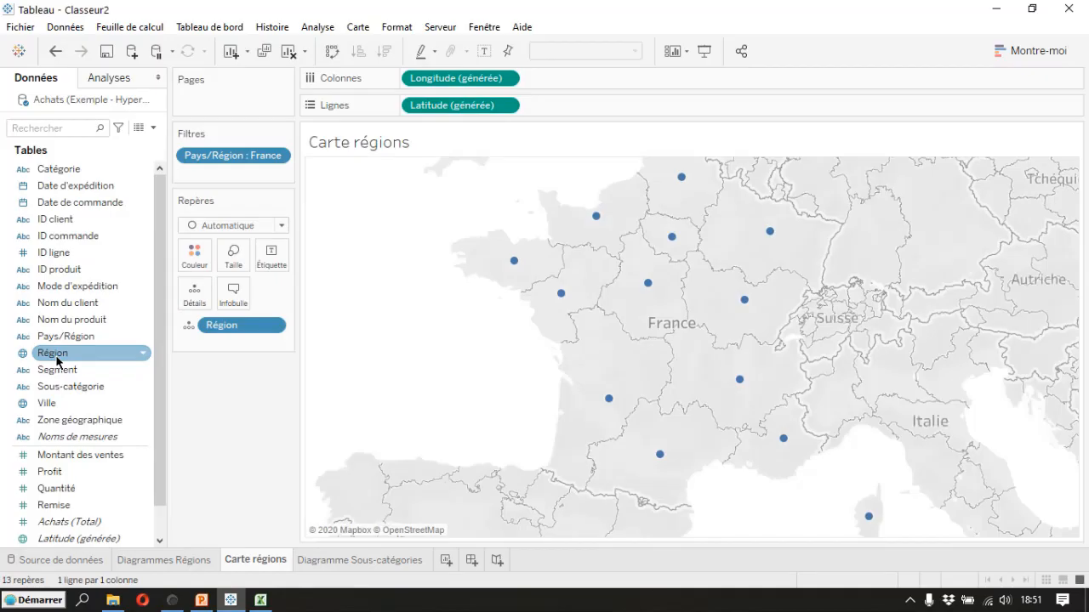
Colour the map regions by the sum of Profit and hide the Profit colour legend card
click(48, 476)
drag(47, 479, 190, 264)
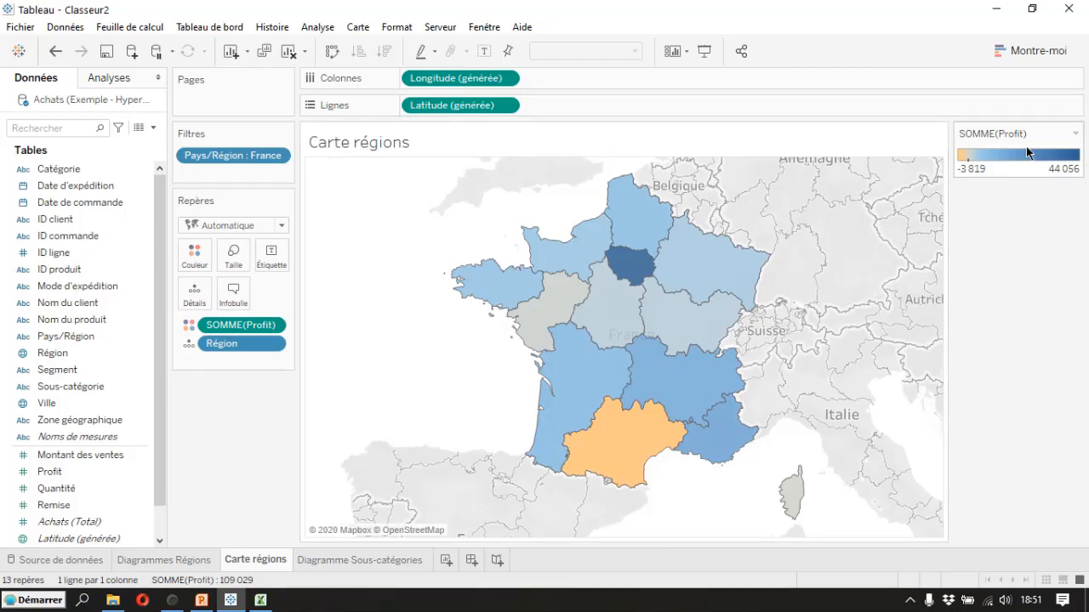
click(1076, 134)
click(1029, 227)
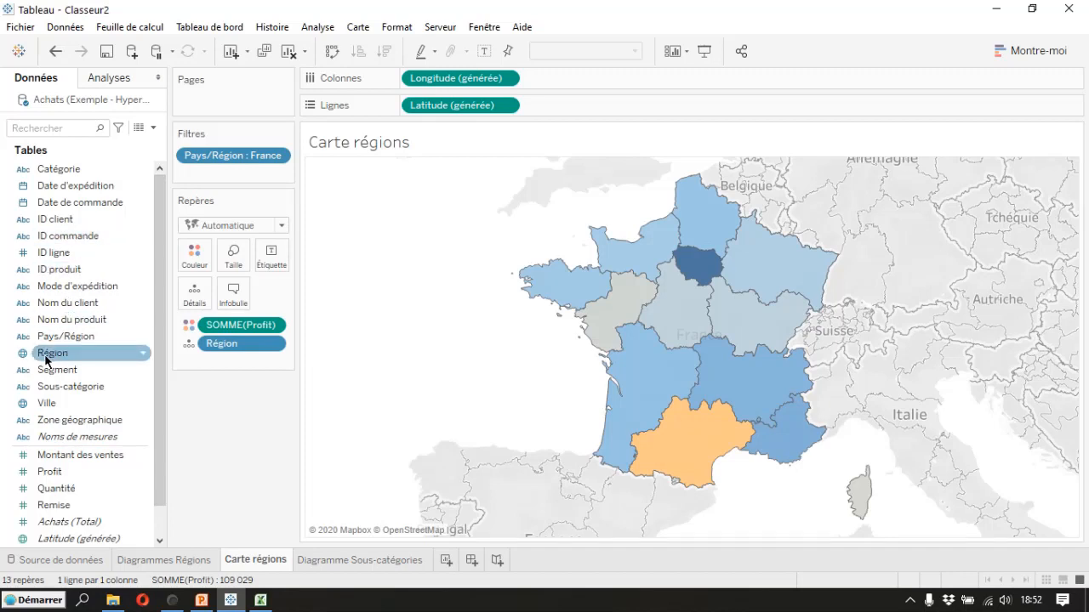
Label the map regions with Région and the sum of Profit, adding "Bénéfices : " before the profit in the label text
drag(45, 358, 271, 259)
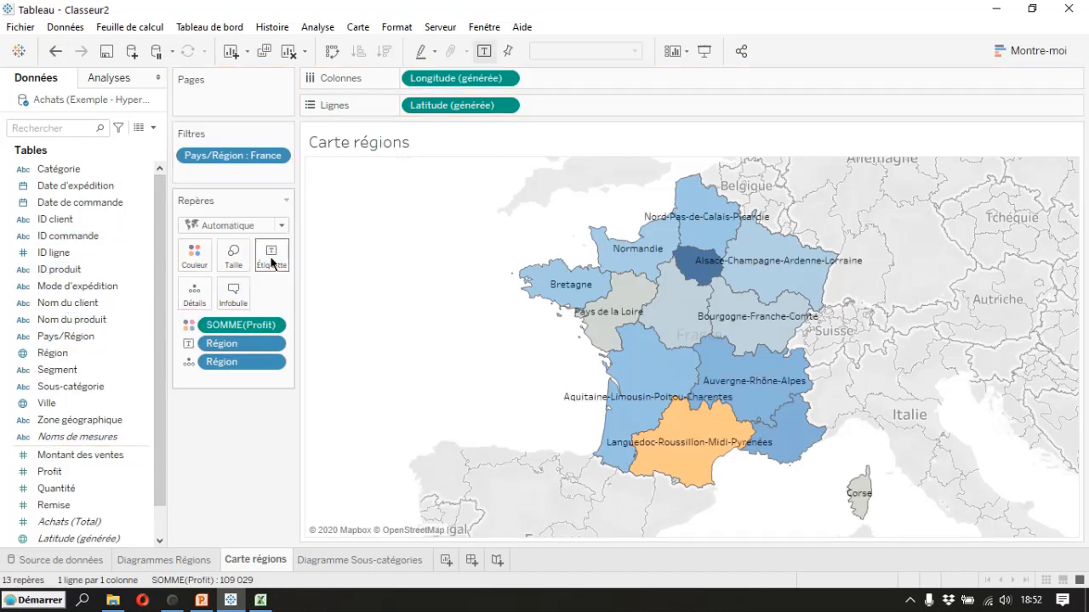
drag(40, 476, 267, 265)
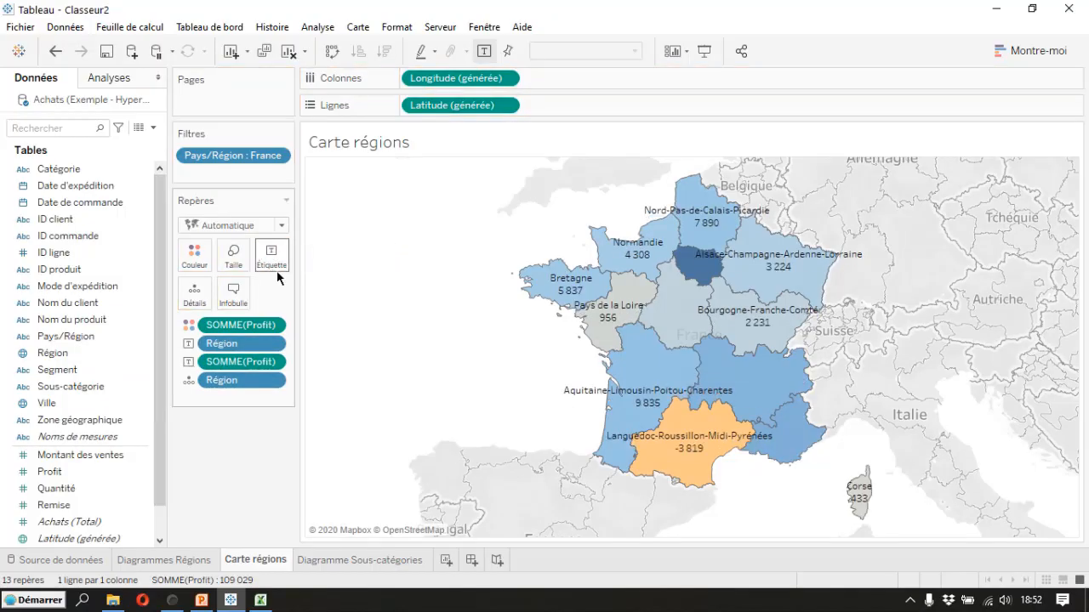
click(273, 258)
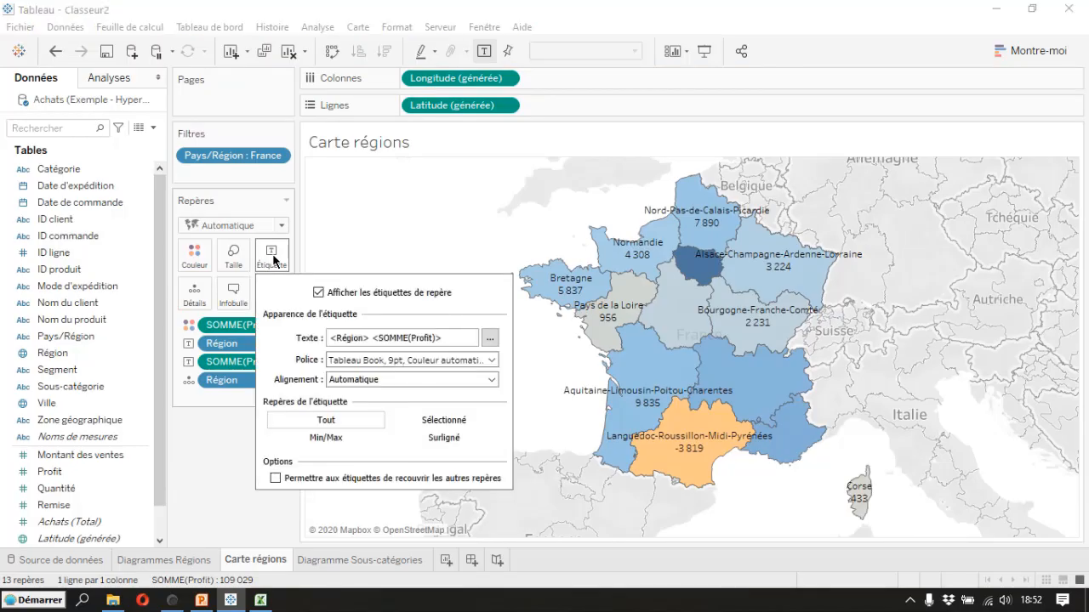
click(490, 339)
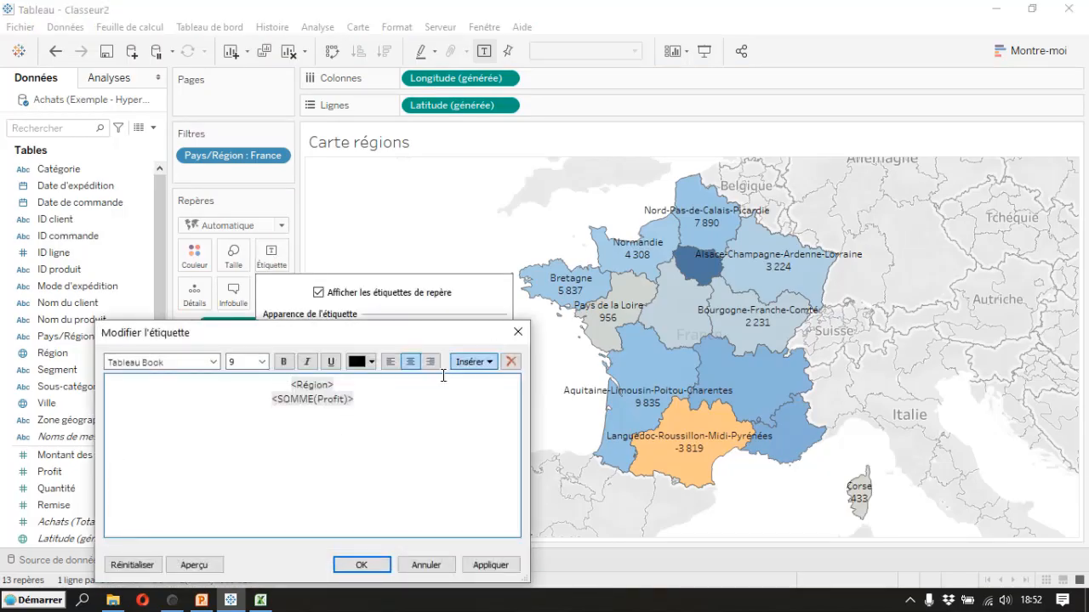
click(272, 398)
text(Bénéfices )
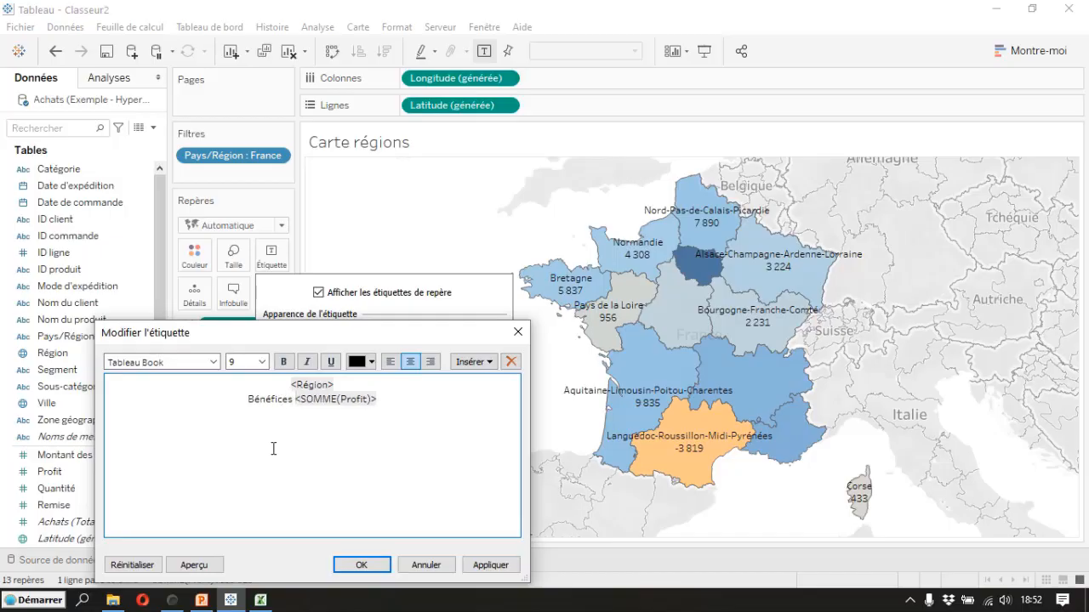
text(:)
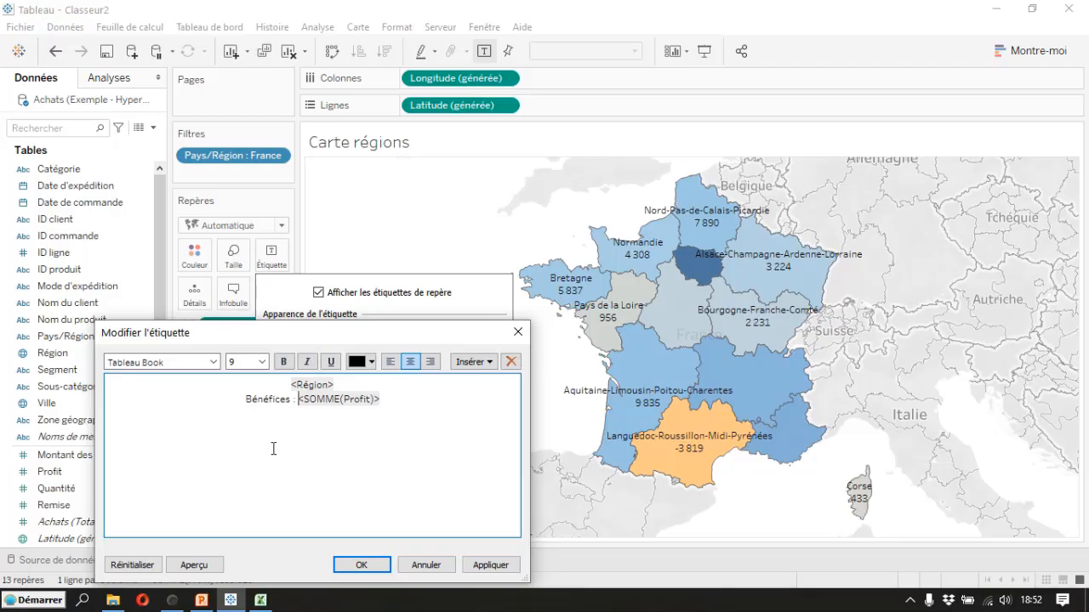
Format the entire map label text as size 7 italic and apply the label changes
click(292, 385)
drag(293, 385, 386, 392)
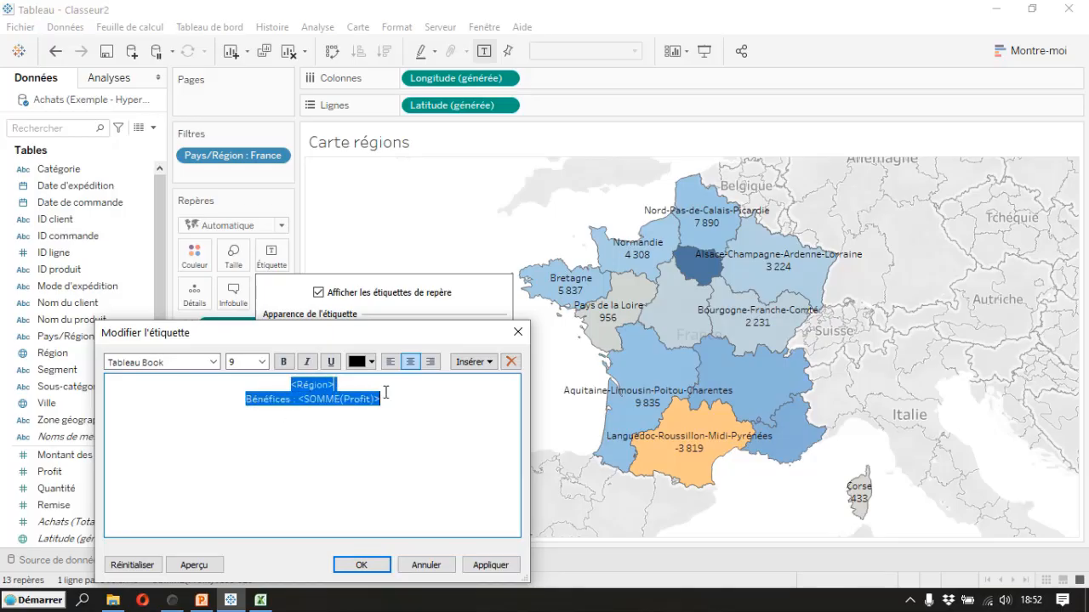
click(262, 363)
click(245, 360)
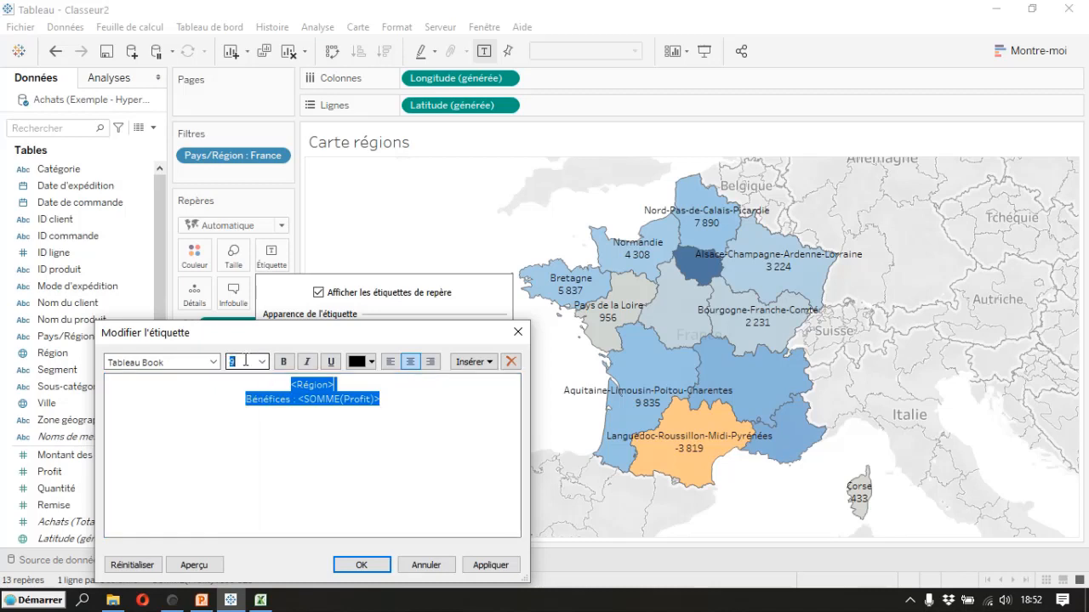
text(7)
click(451, 391)
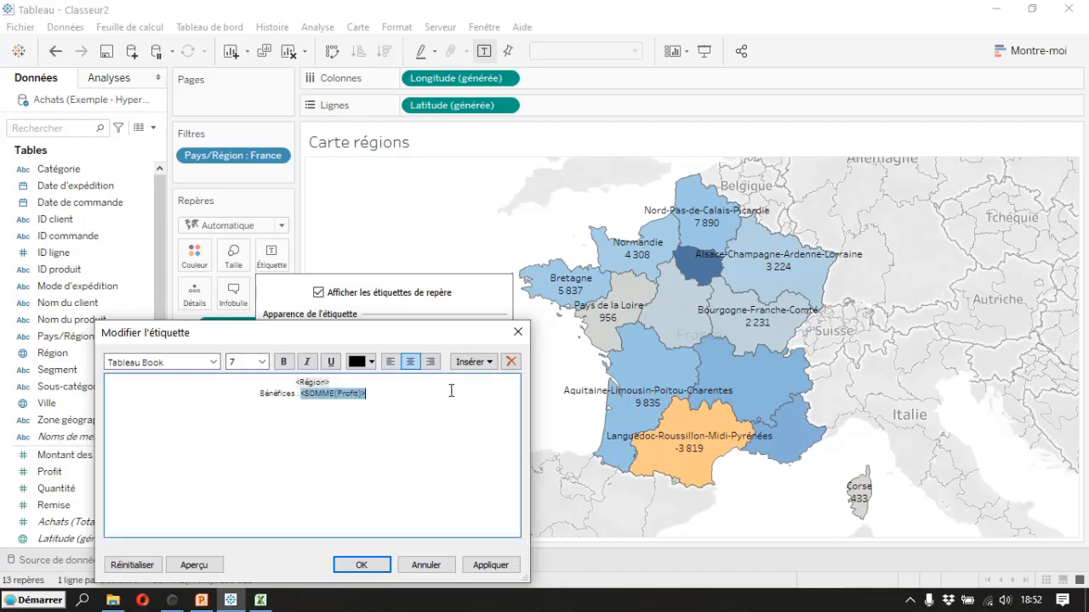
drag(288, 379, 382, 389)
click(307, 362)
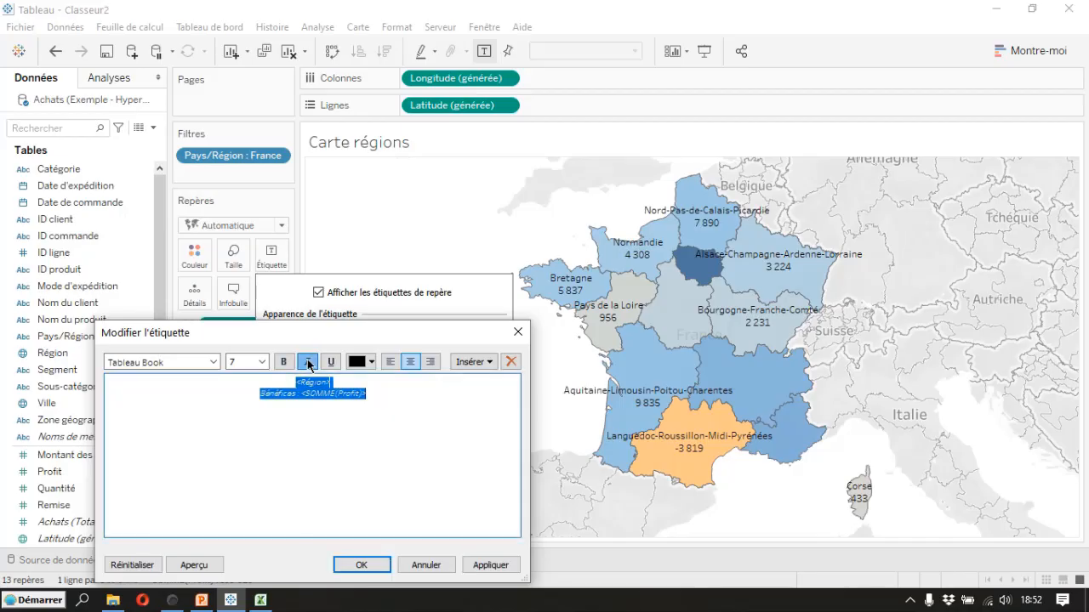
click(419, 413)
click(492, 566)
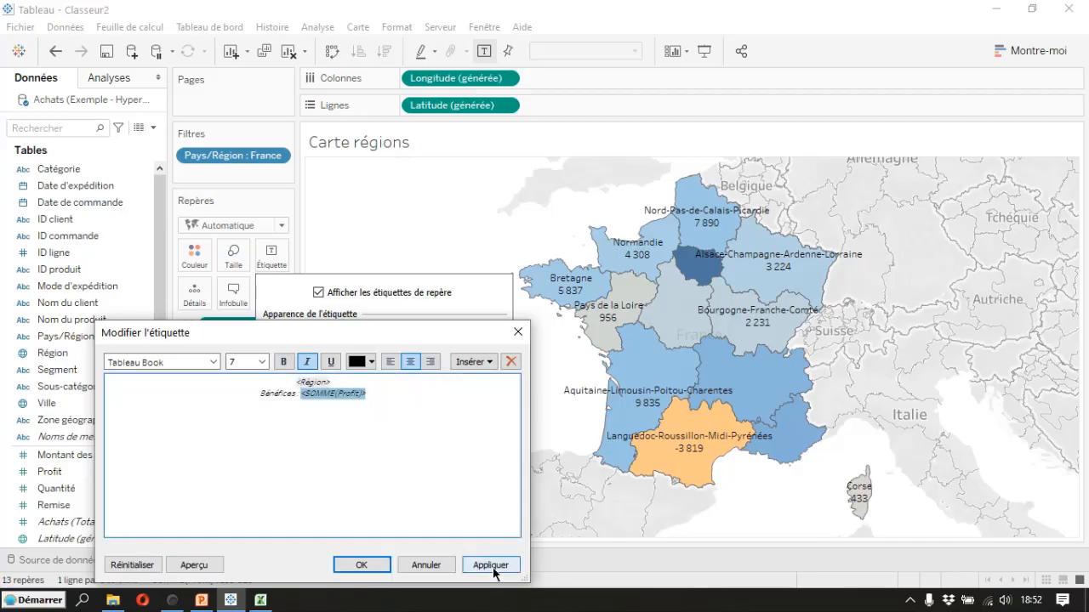
click(368, 566)
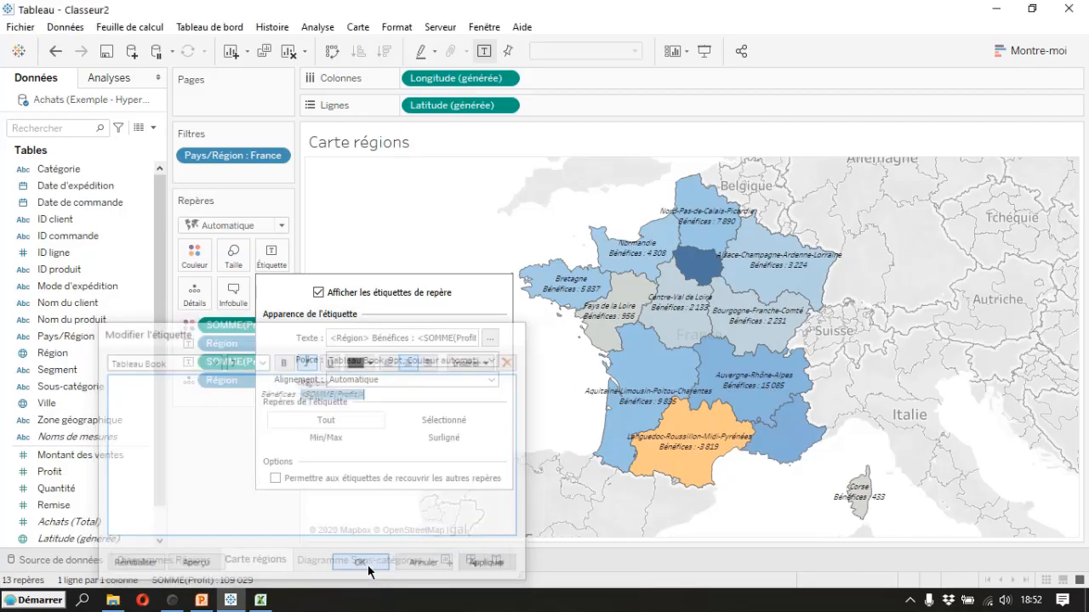
click(720, 518)
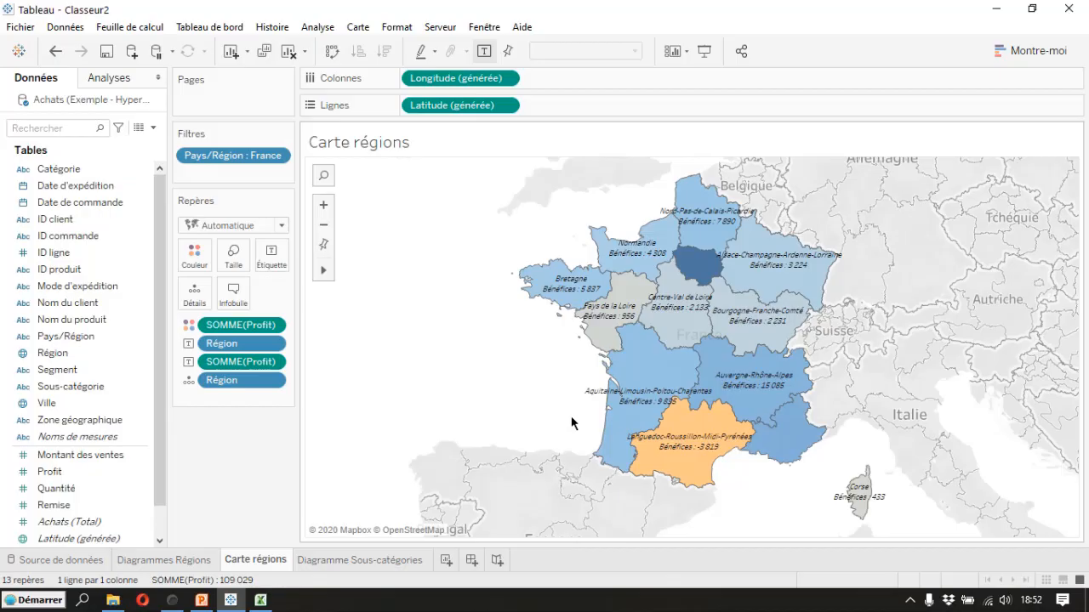
Zoom in on the map and pan it to frame France and show the labels of the mainland regions
scroll(572, 423, up, 1)
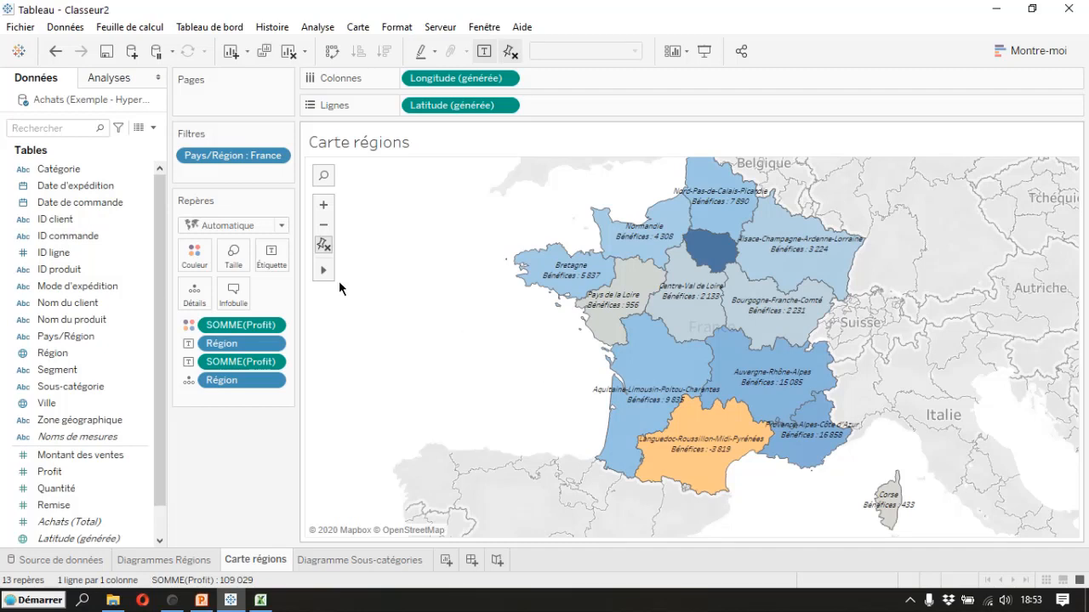
mouse_move(323, 269)
click(364, 270)
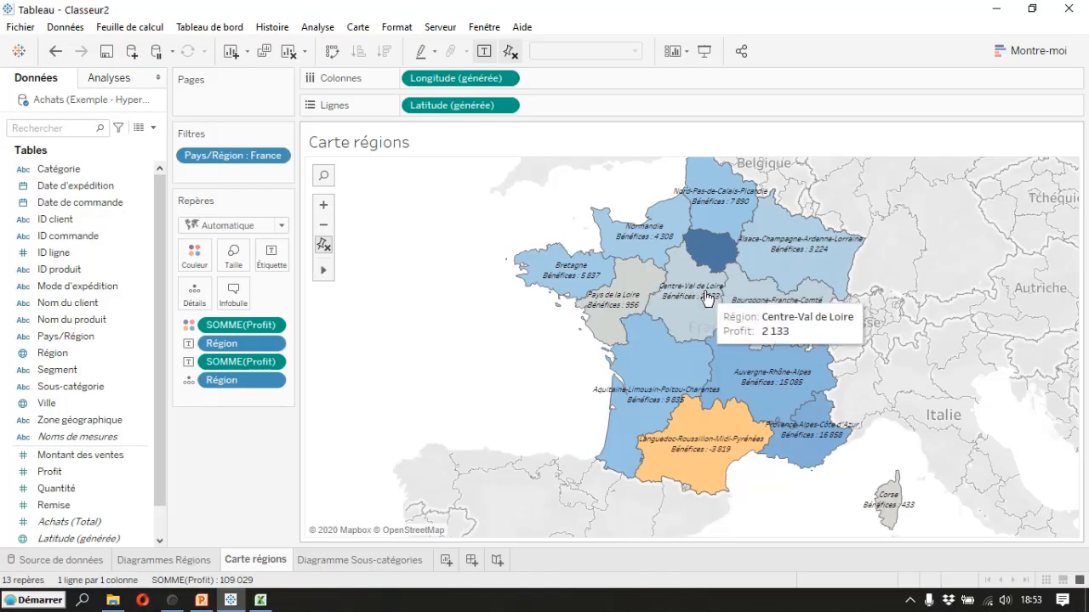
drag(691, 311, 614, 340)
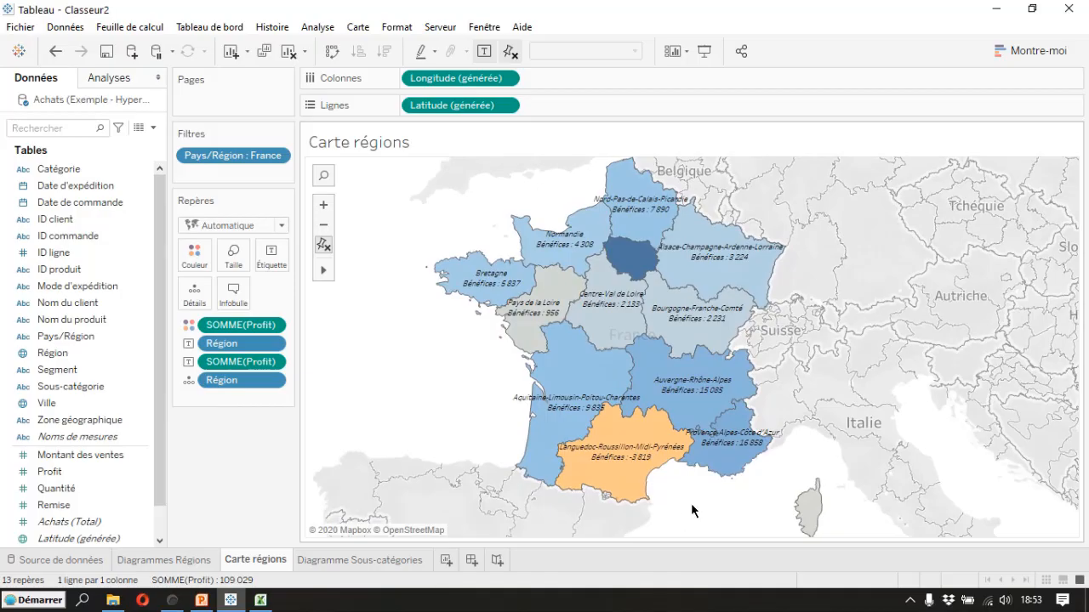
scroll(693, 510, up, 1)
scroll(693, 510, down, 2)
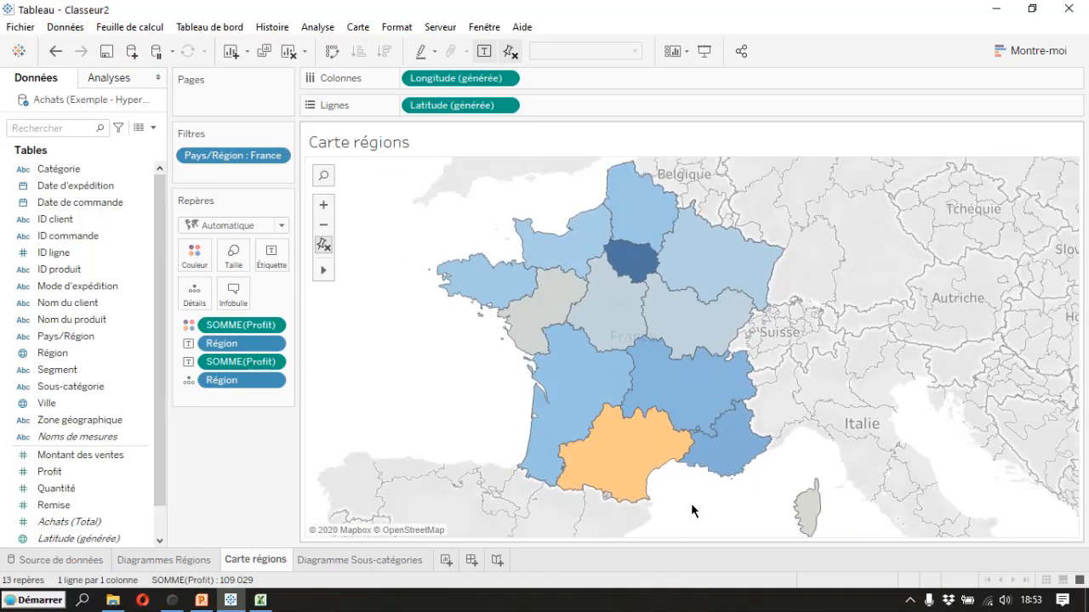
scroll(691, 503, up, 1)
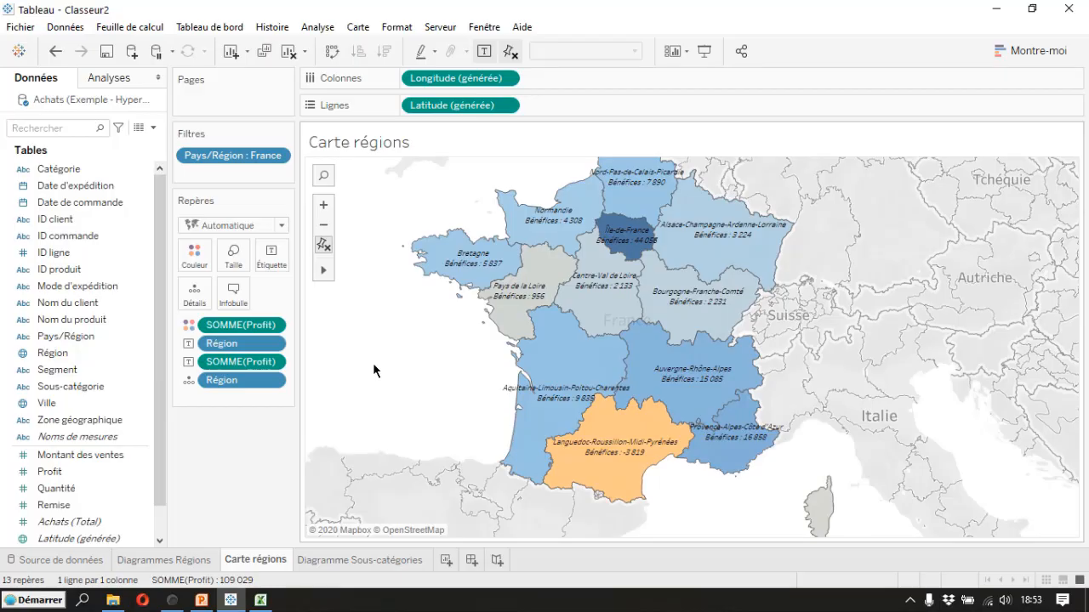
Rename the Diagrammes Régions sheet as Diagramme Régions
click(158, 566)
double_click(160, 561)
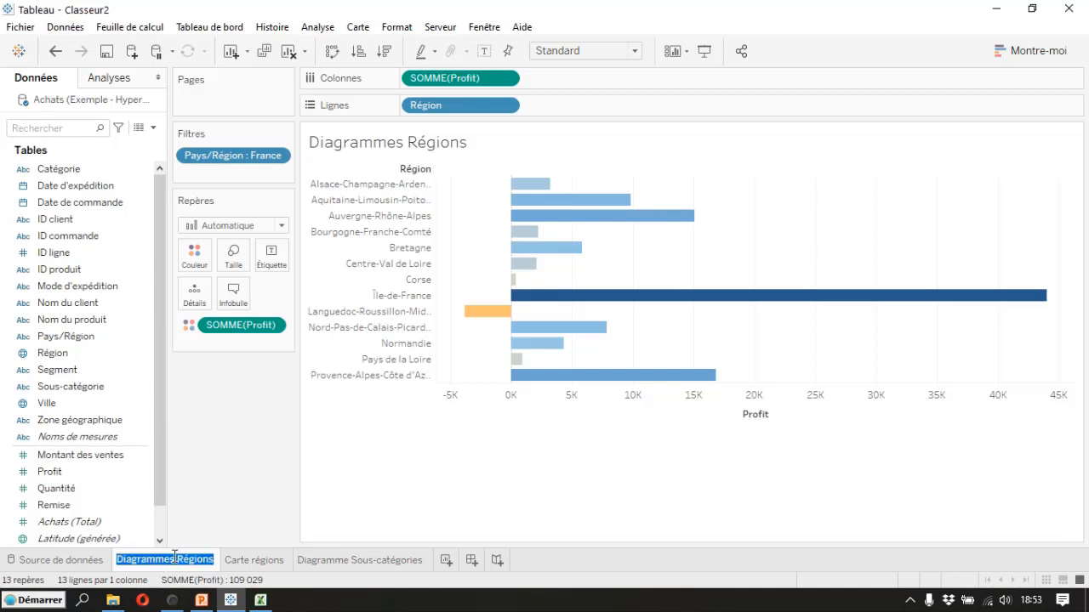
click(174, 558)
key(BackSpace)
key(Return)
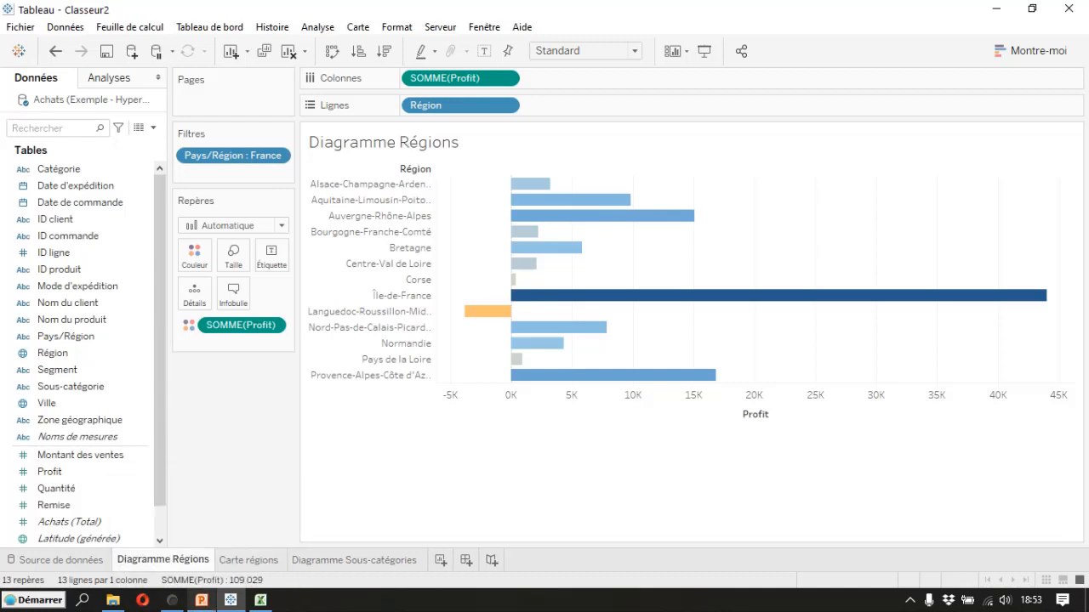
Add a worksheet filter action named "De diagramme à carte" with only Diagramme Régions as its source sheet
click(133, 30)
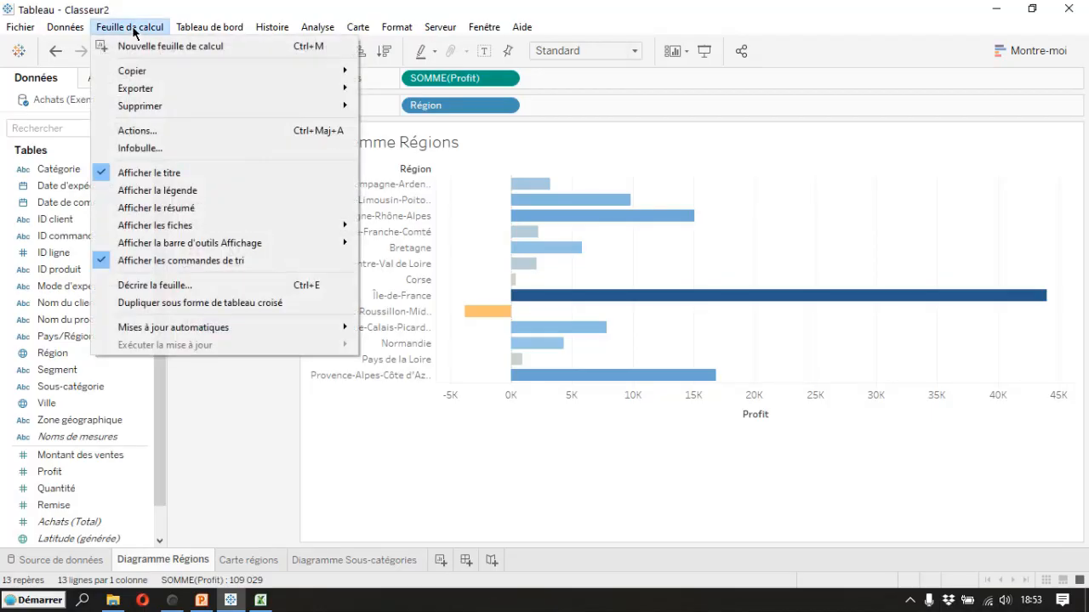
click(154, 133)
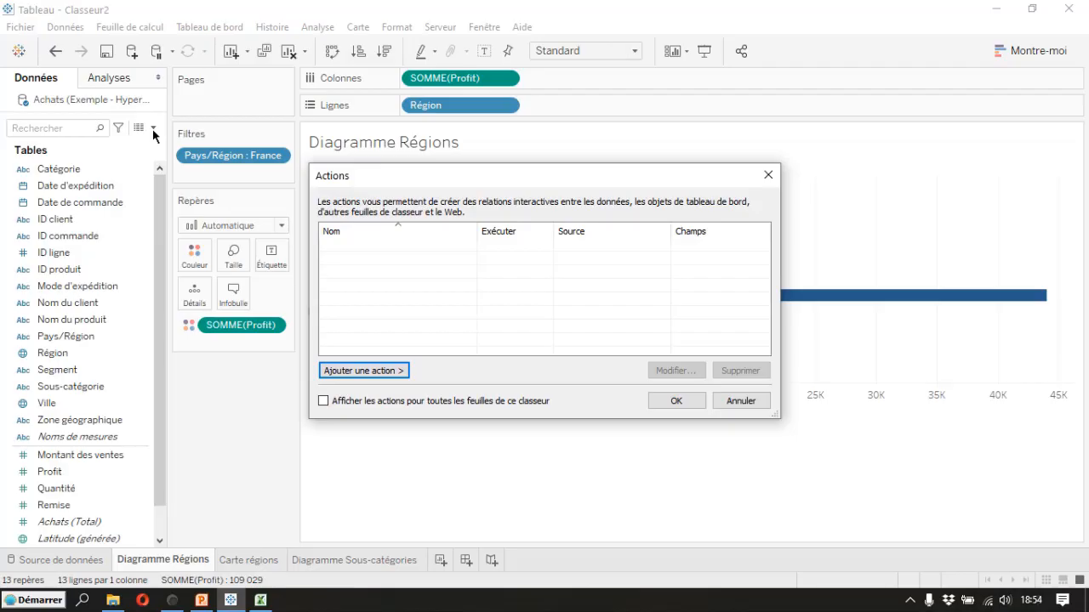
click(364, 372)
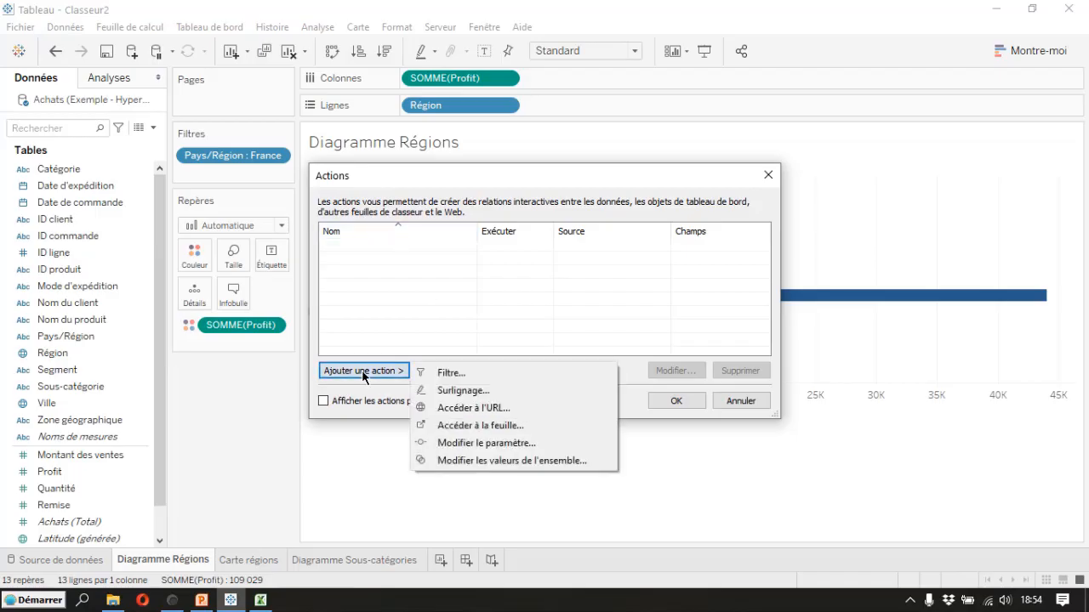
click(456, 379)
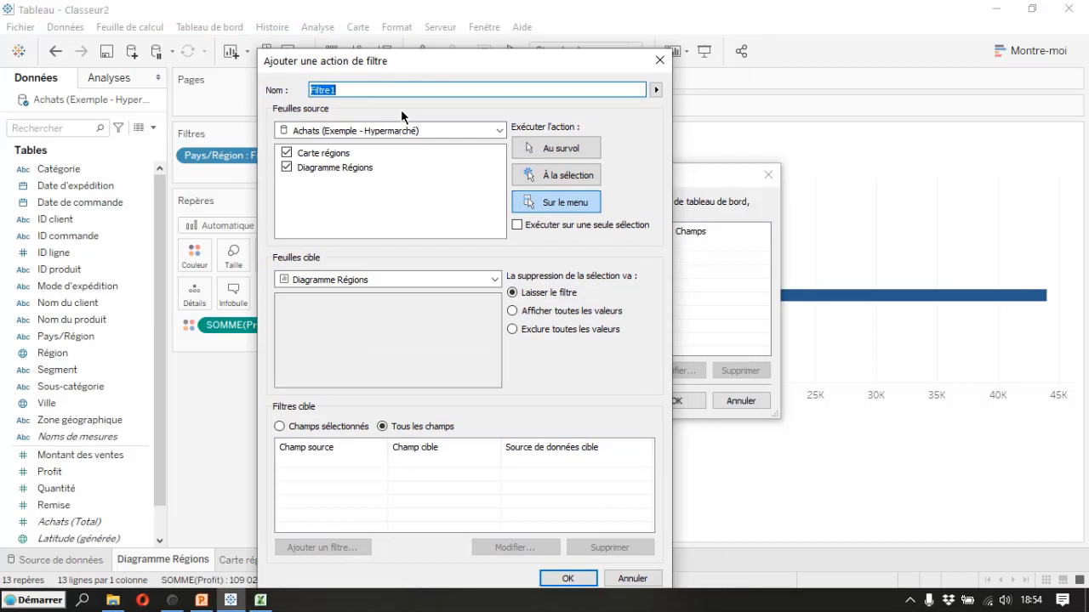
text(De t)
key(BackSpace)
text(diagramme à carte)
click(287, 153)
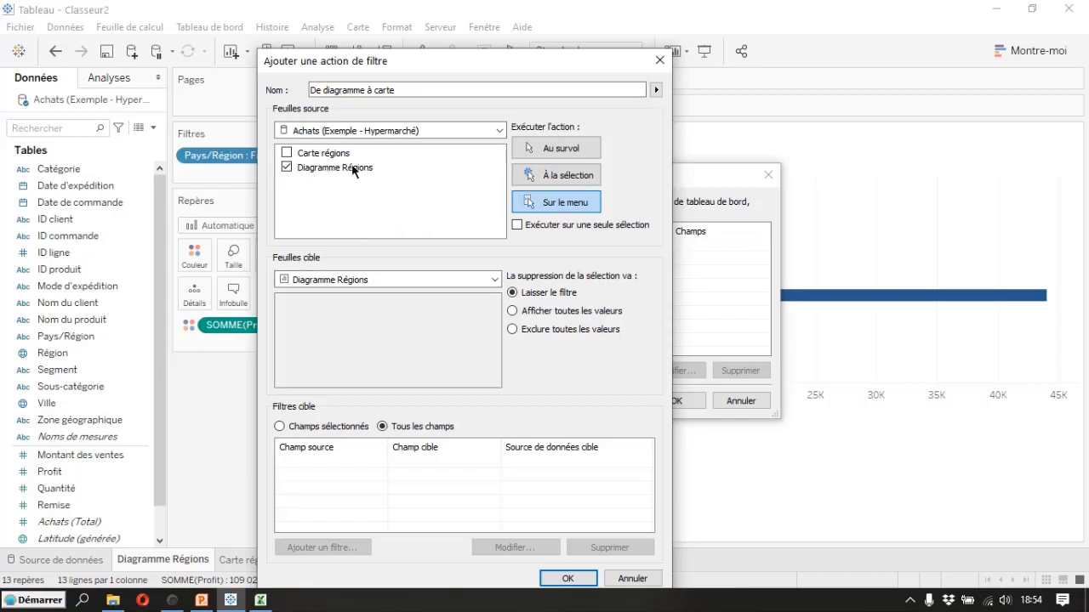
Target the filter action at Carte régions, run it on selection, show all values when the selection is cleared, and save it
click(494, 279)
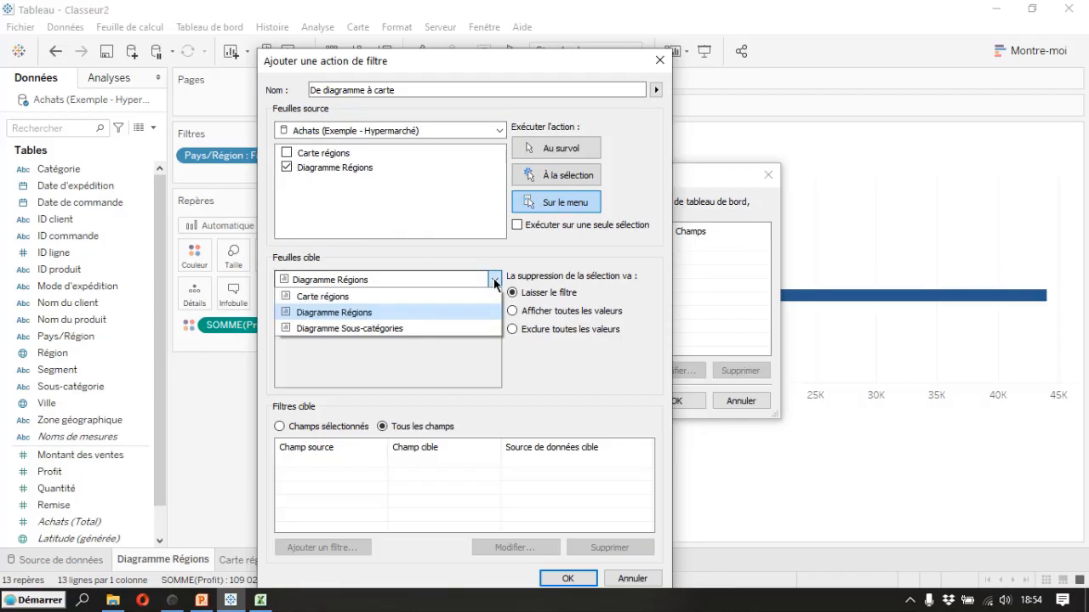
click(363, 297)
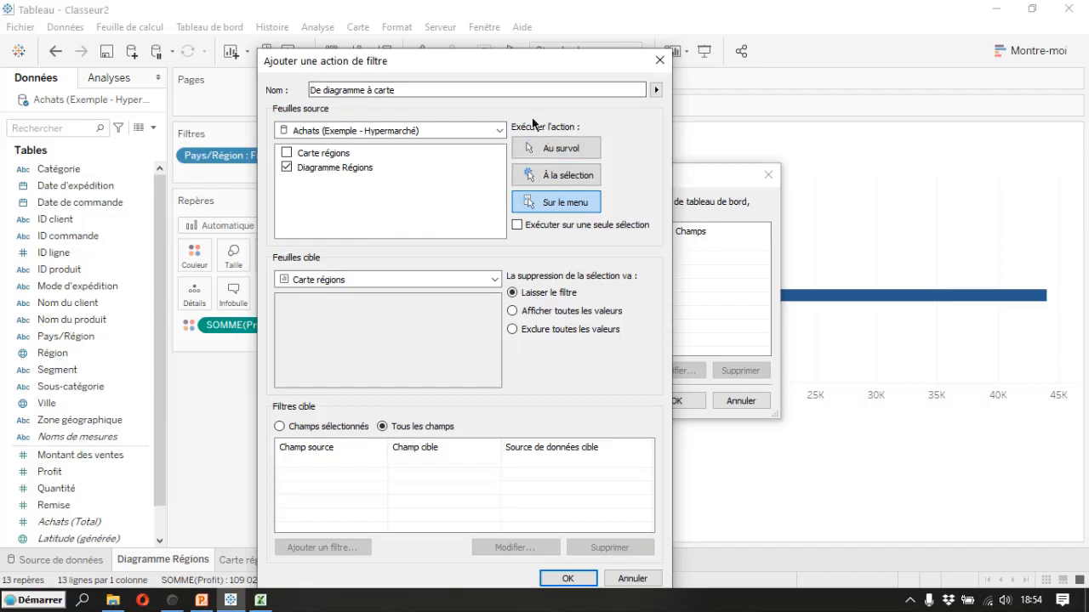
click(558, 177)
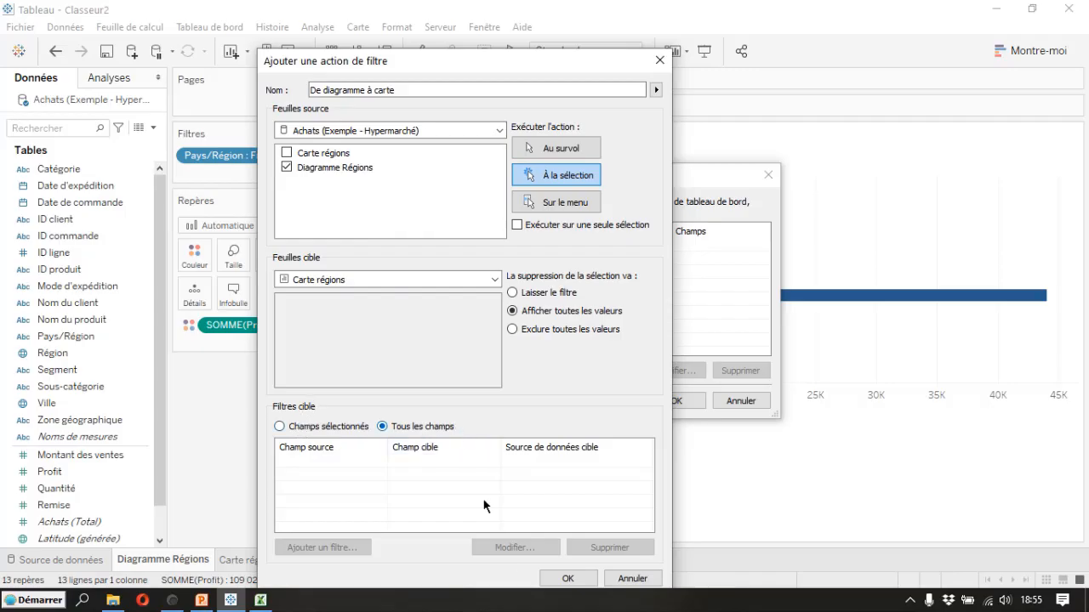
drag(524, 63, 455, 23)
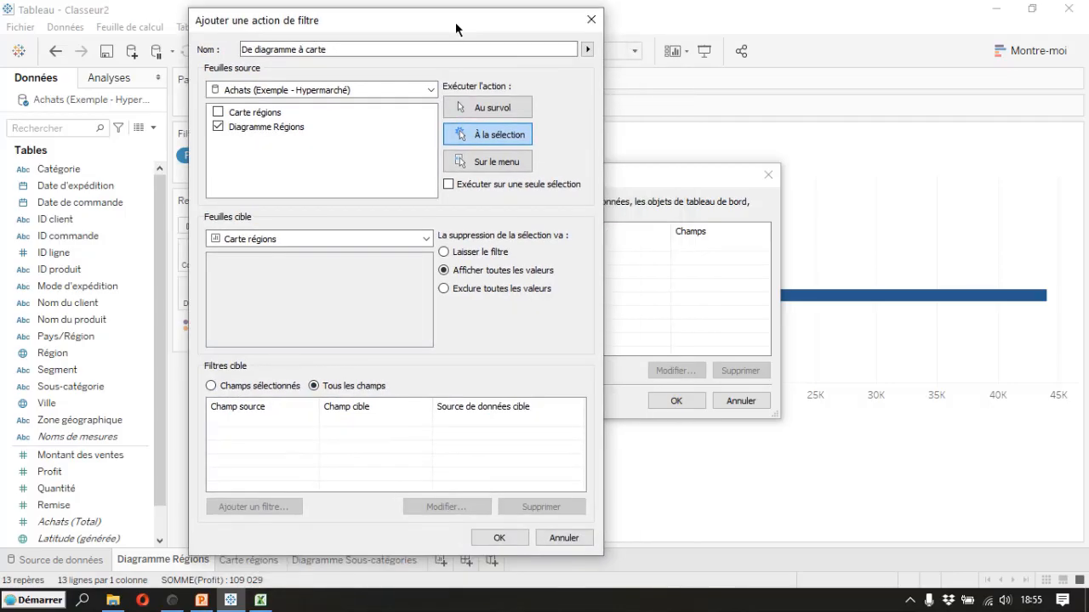
click(498, 538)
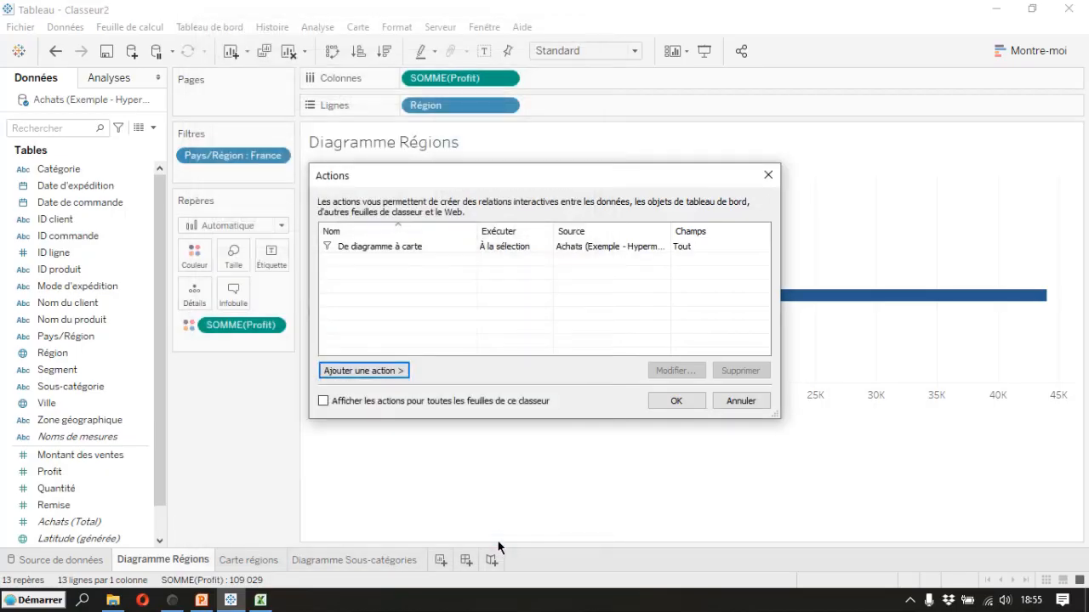
click(678, 400)
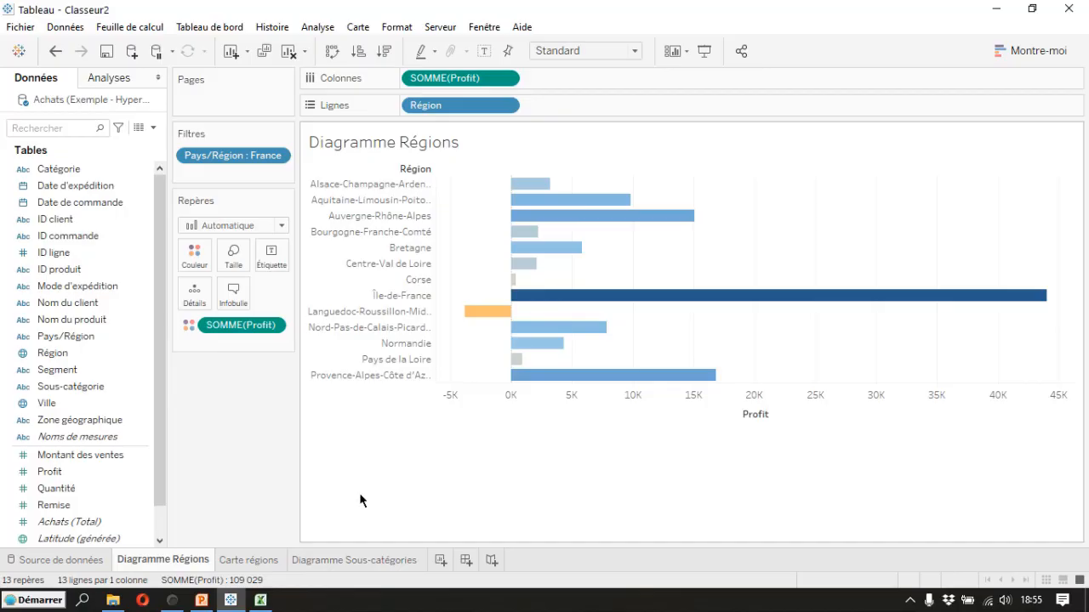
Test the filter action with the Languedoc-Roussillon-Midi-Pyrénées bar and open the Diagramme Sous-catégories sheet
click(489, 315)
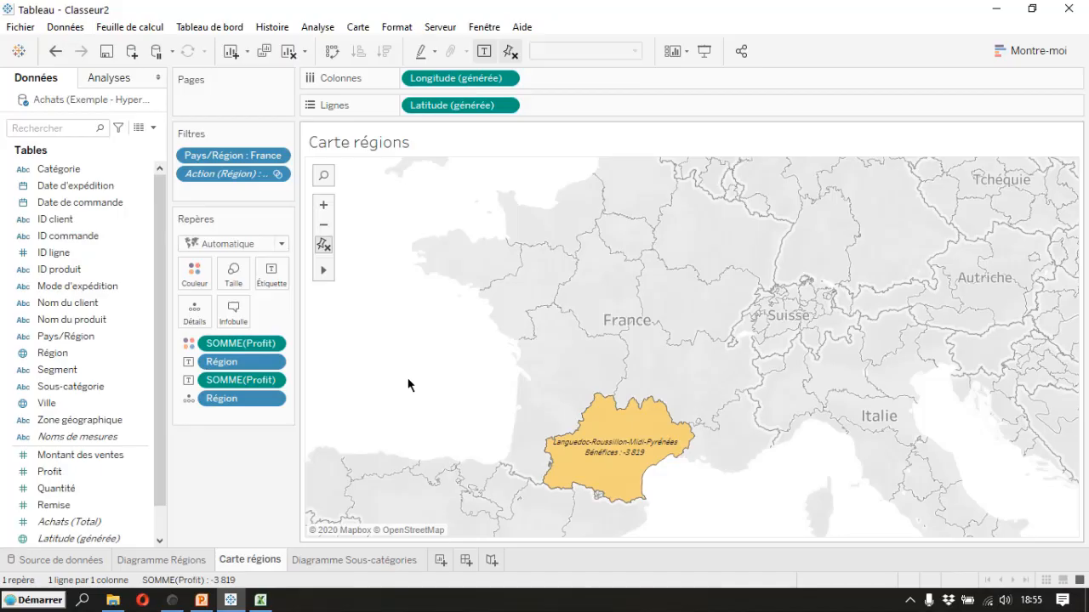
click(383, 563)
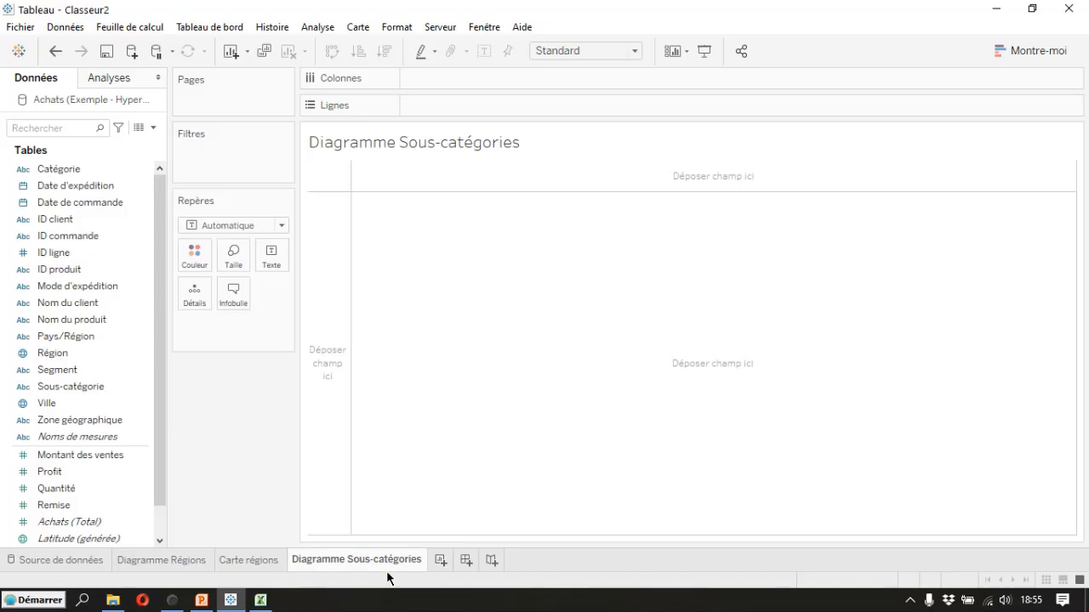
Apply the Pays/Région filter of the Diagramme Régions sheet to all worksheets that use this data source
mouse_move(388, 577)
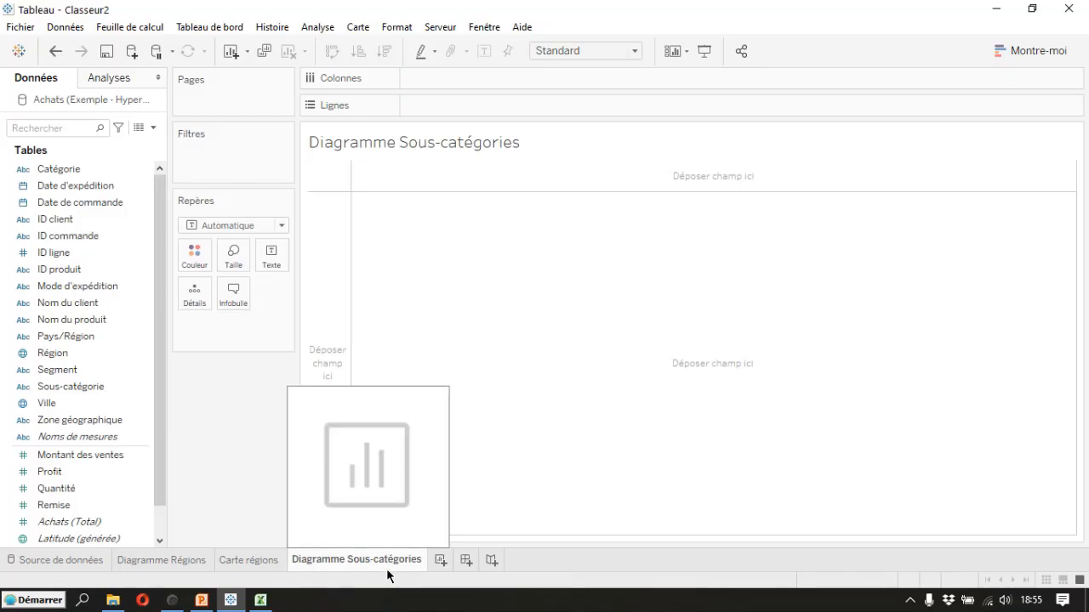
click(226, 559)
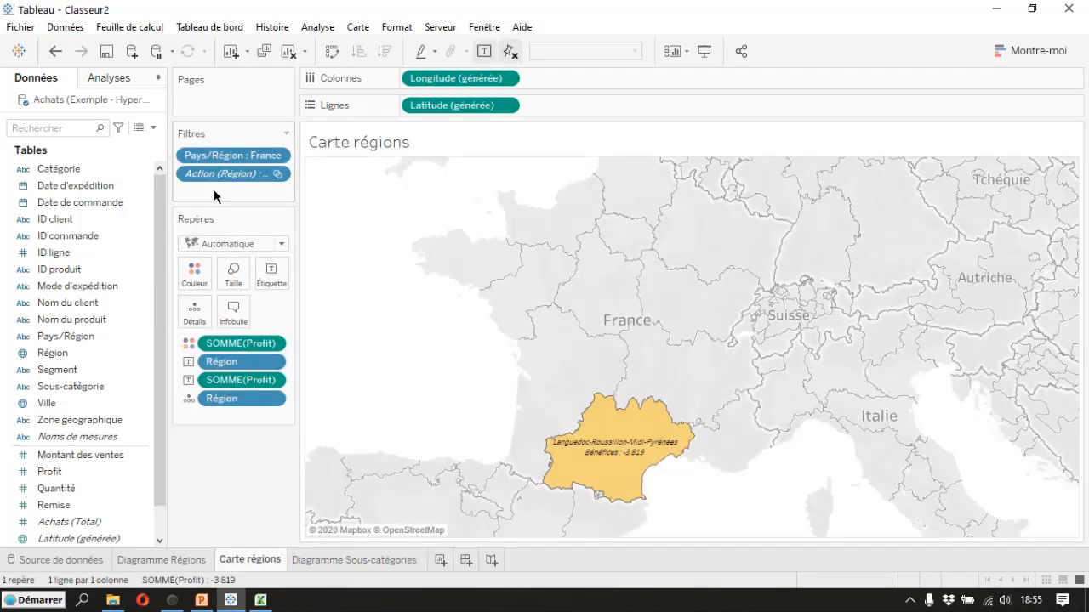
click(178, 562)
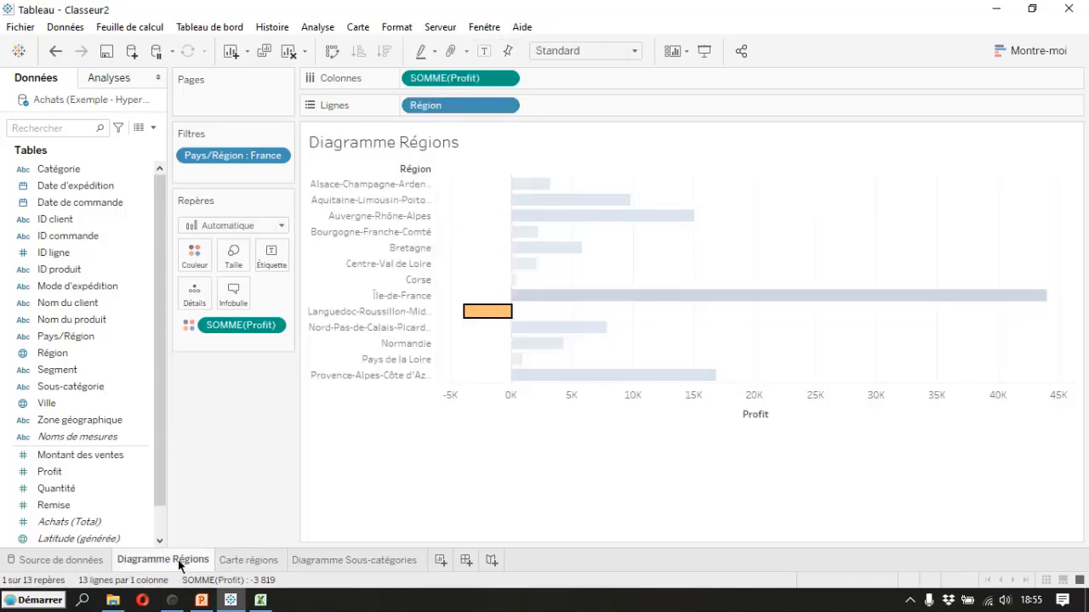
click(277, 157)
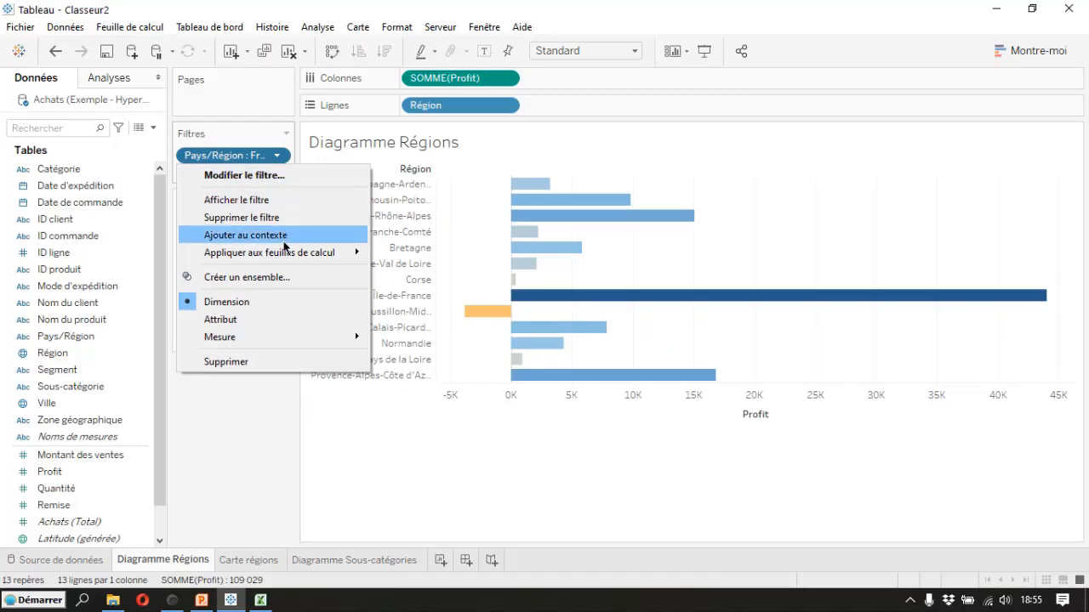
mouse_move(269, 260)
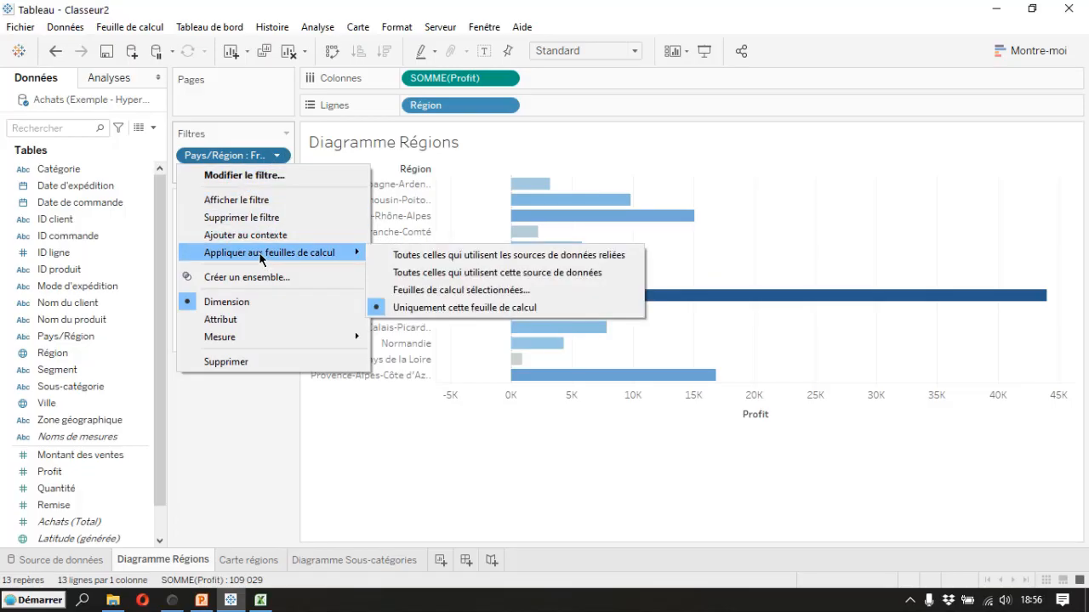
click(466, 272)
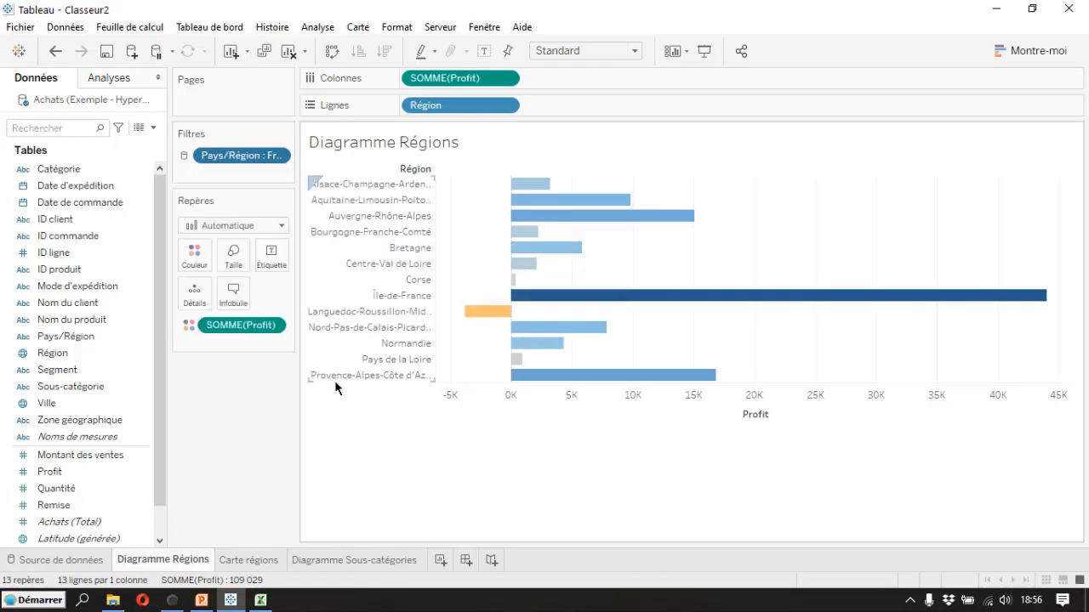
Build the Diagramme Sous-catégories chart with Région and Sous-catégorie as columns and Montant des ventes as rows
click(248, 561)
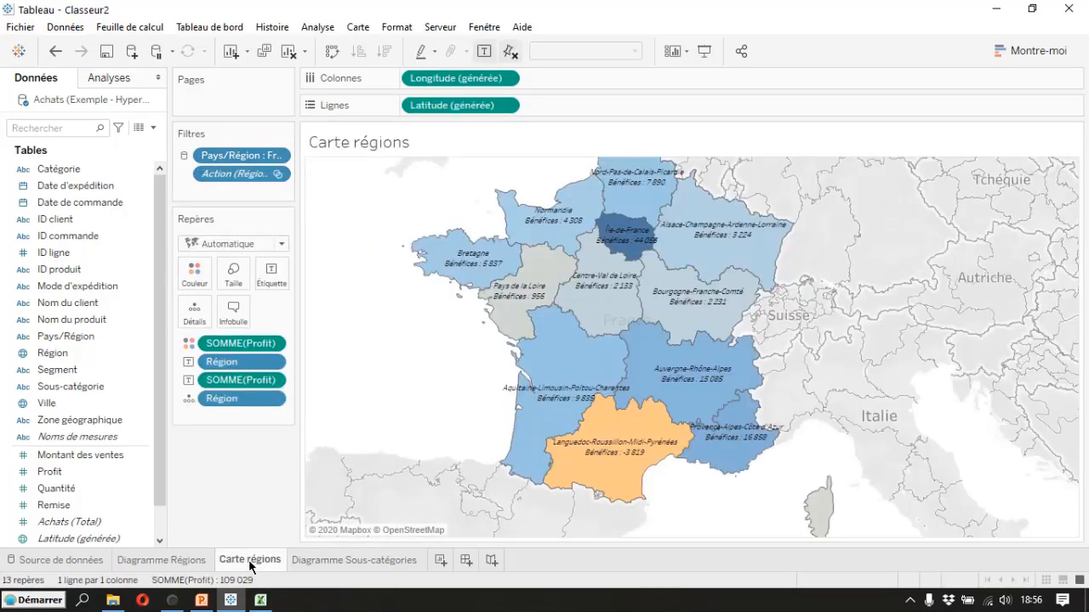
click(350, 562)
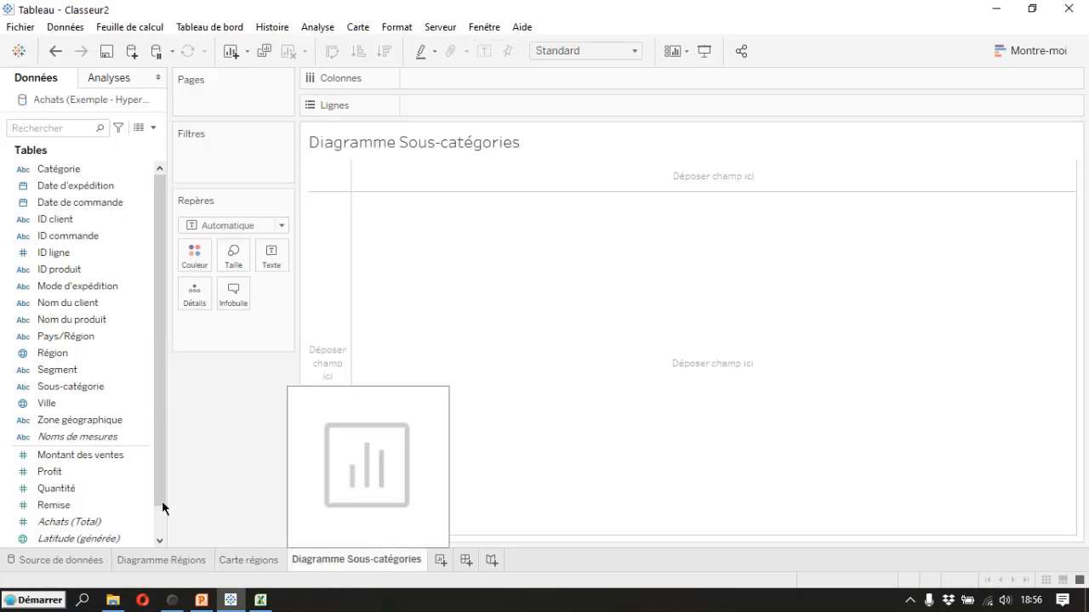
click(260, 561)
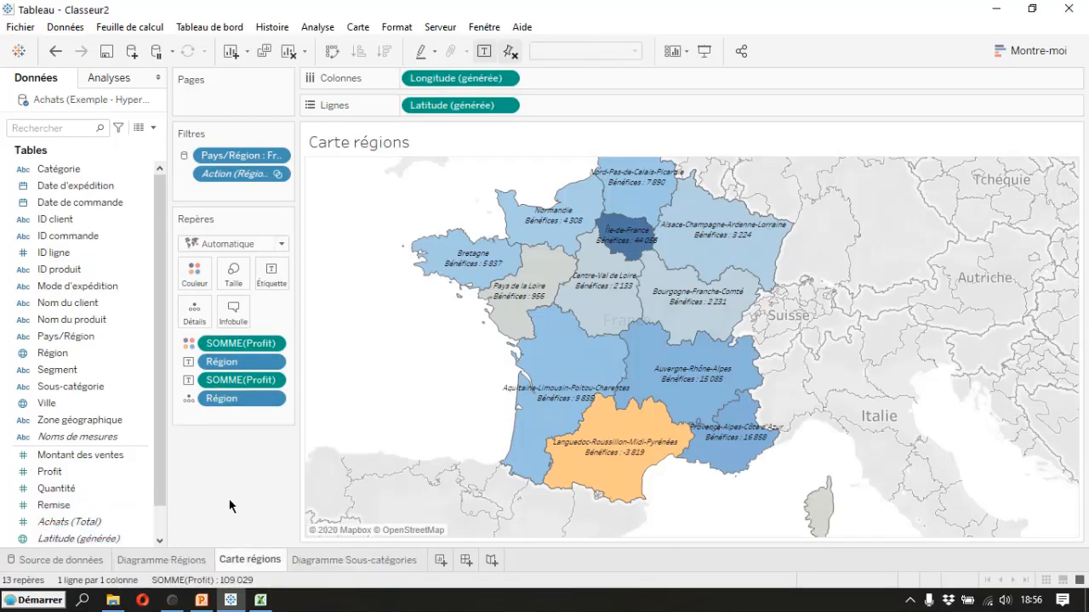
click(318, 562)
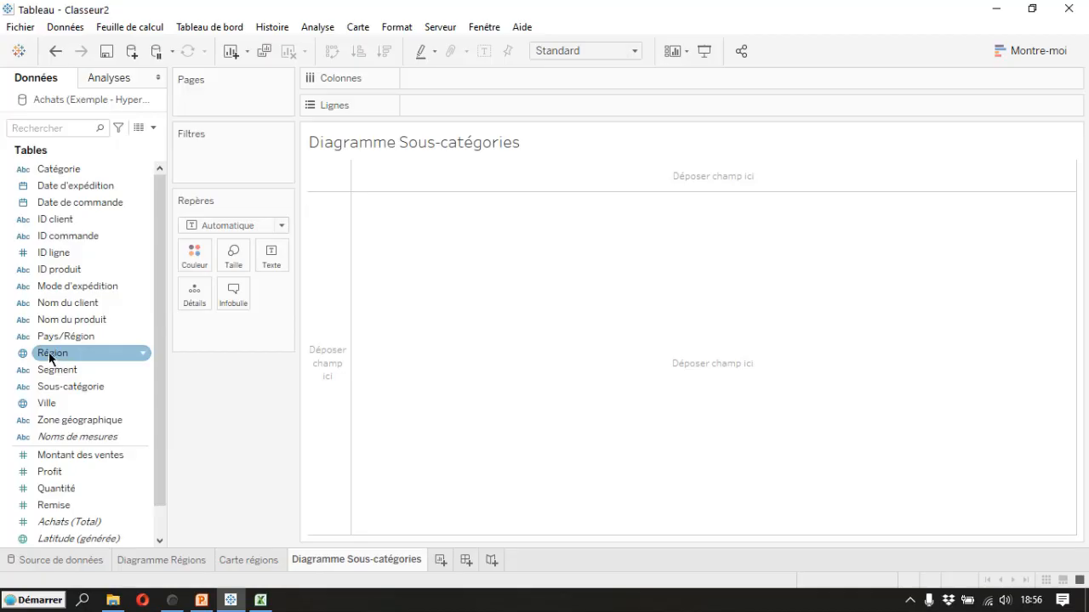
drag(49, 358, 426, 79)
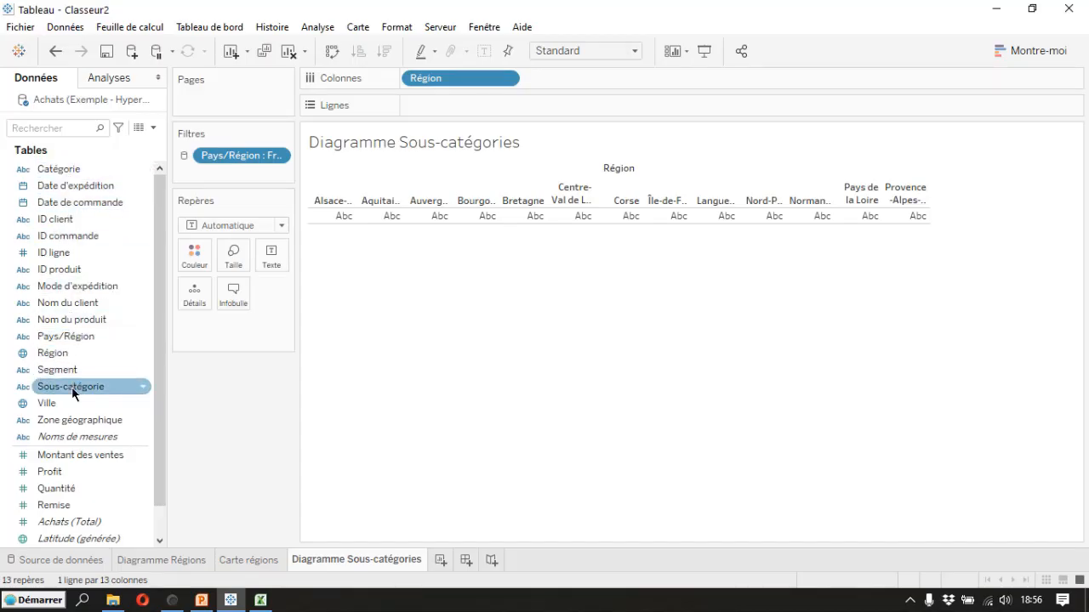
drag(110, 380, 574, 88)
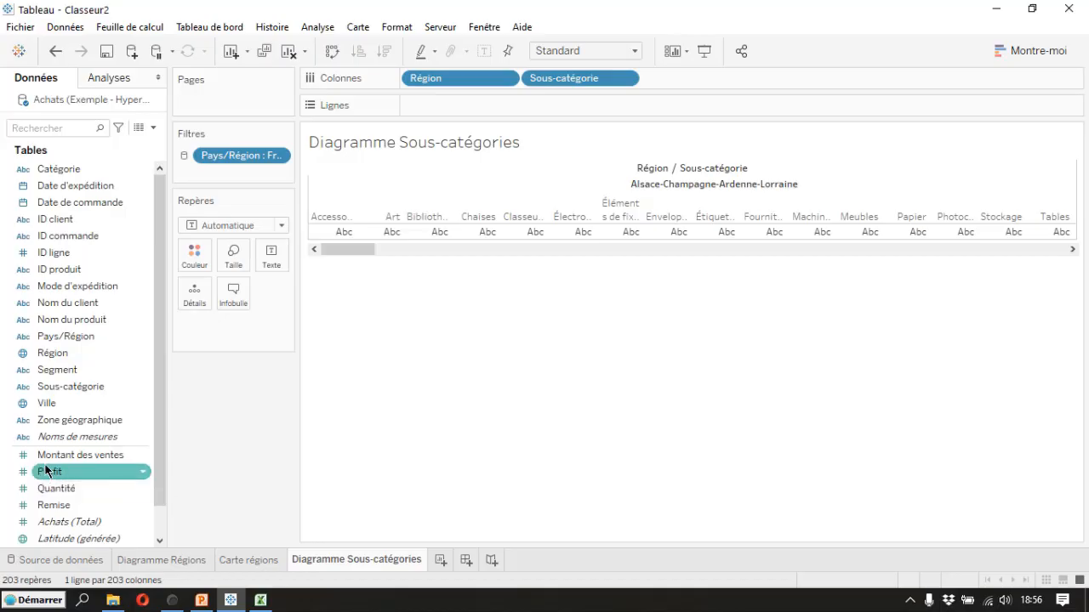
drag(46, 461, 419, 107)
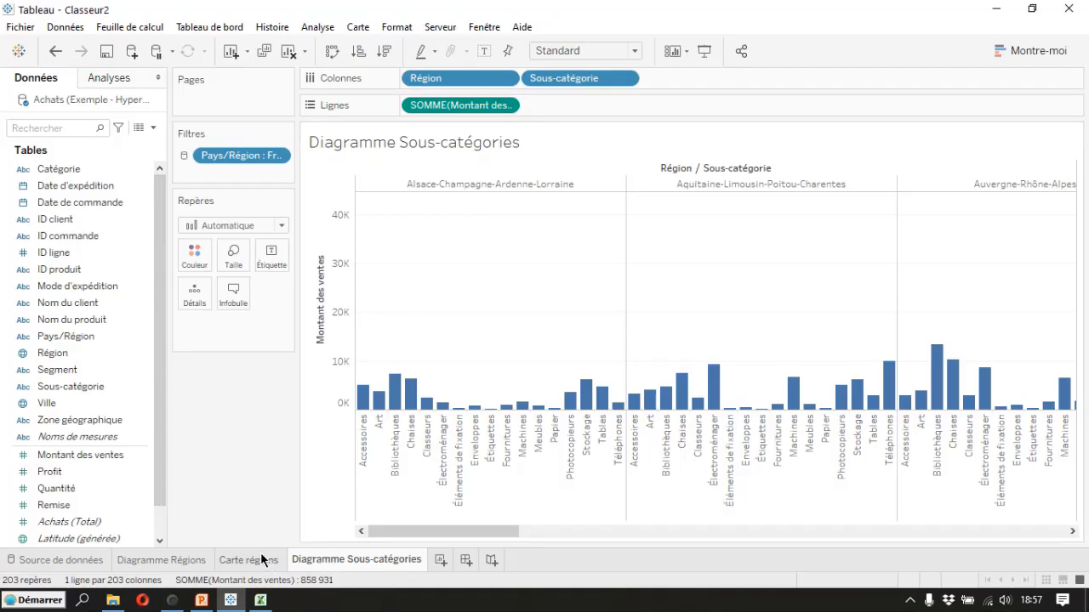
From Carte régions, add a worksheet filter action named "De carte à diagramme" with only Carte régions as its source sheet
mouse_move(257, 564)
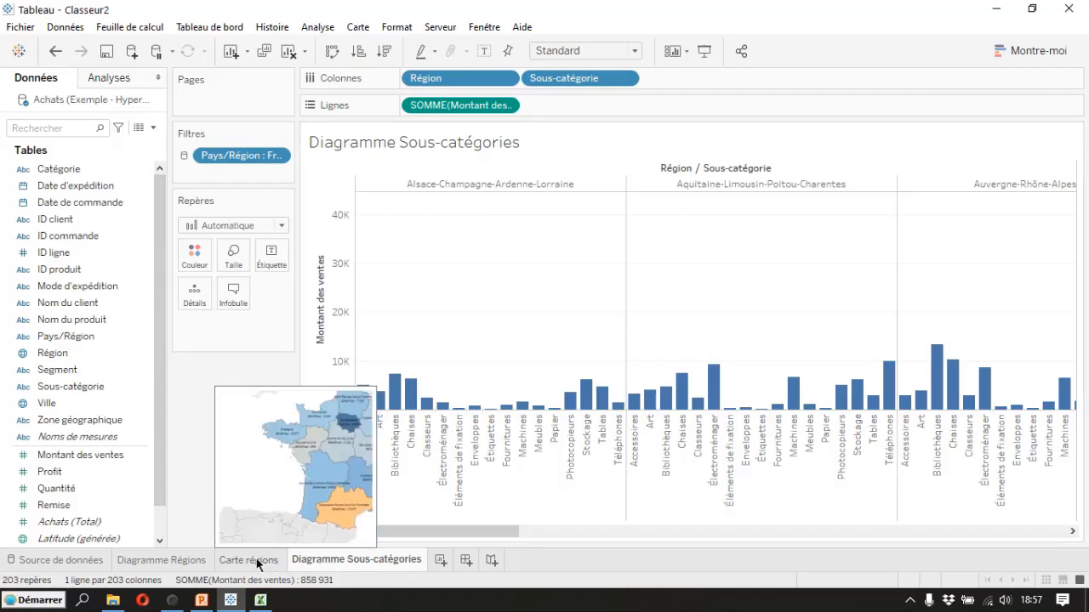
click(258, 564)
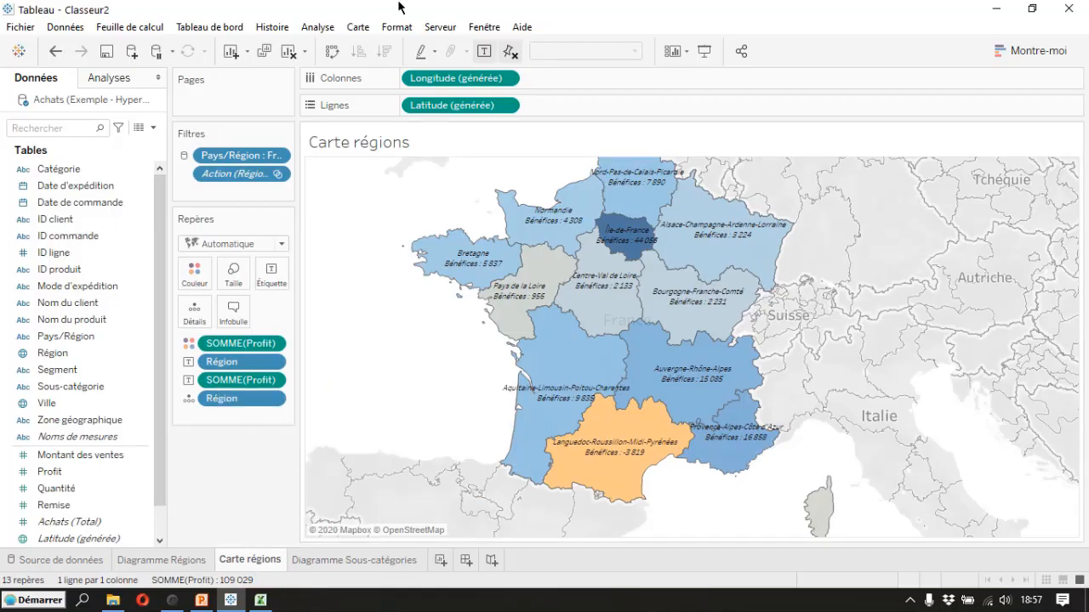
mouse_move(269, 567)
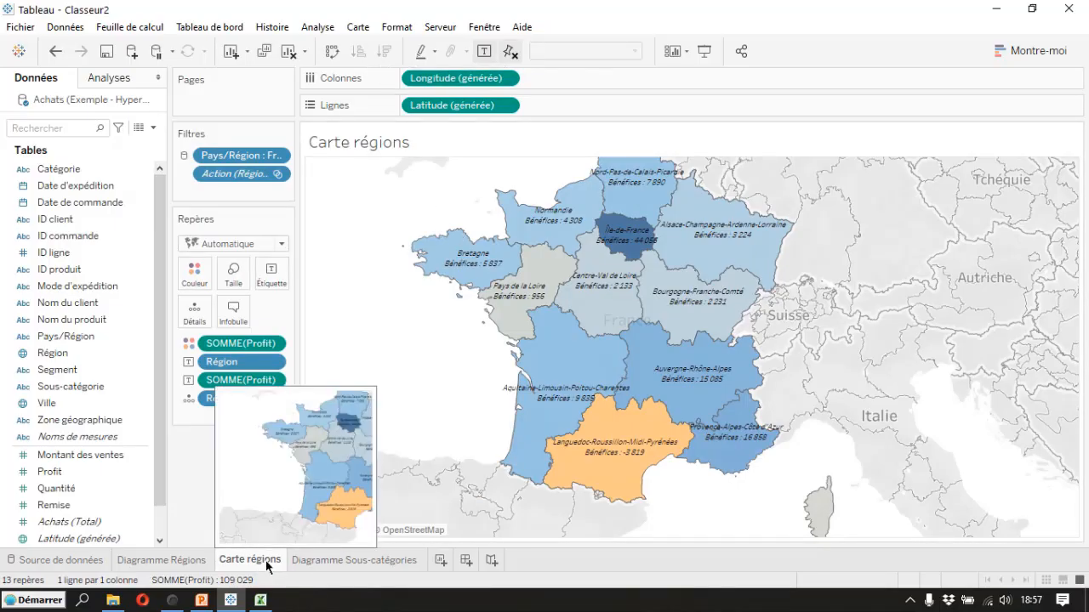
mouse_move(382, 564)
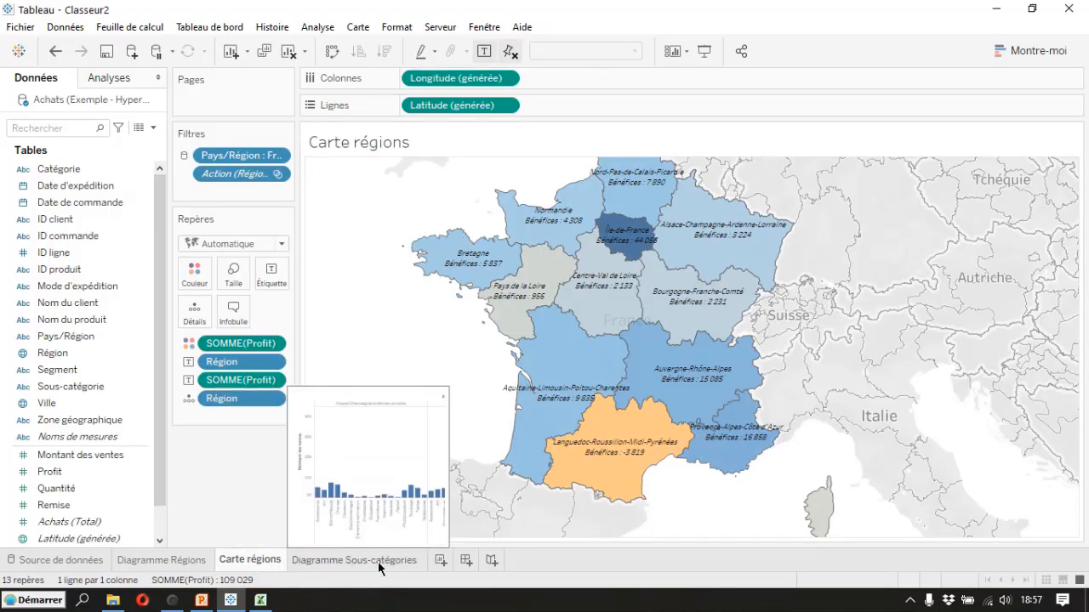
click(124, 29)
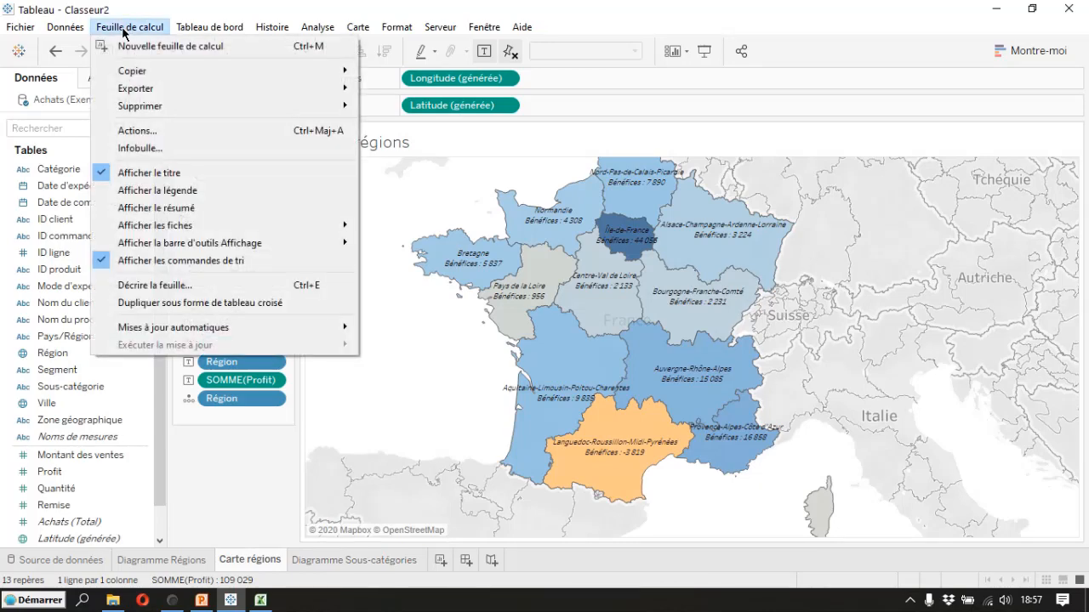
click(153, 132)
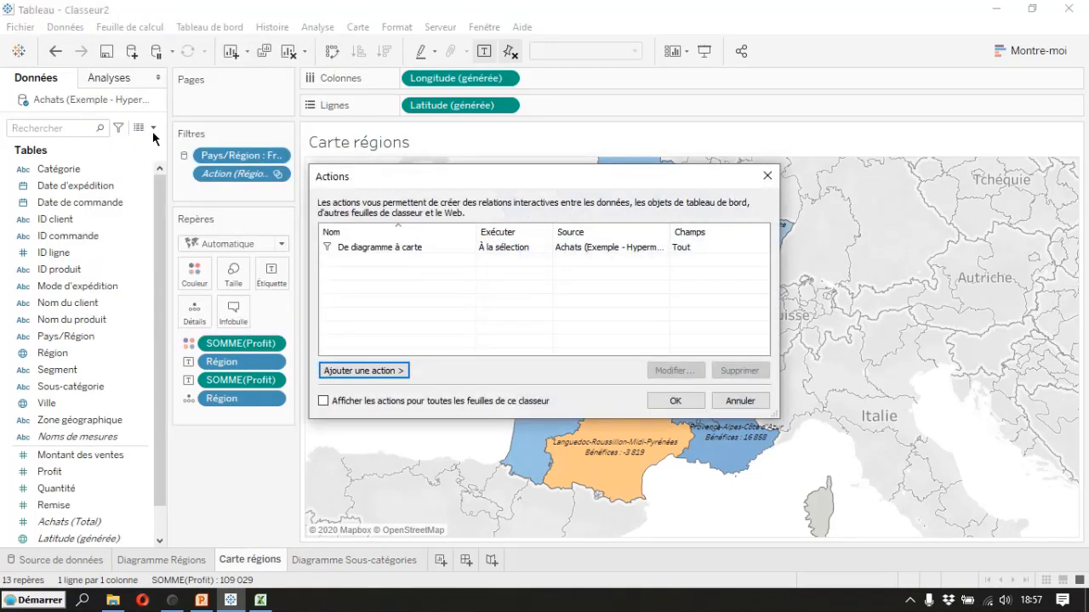
click(371, 376)
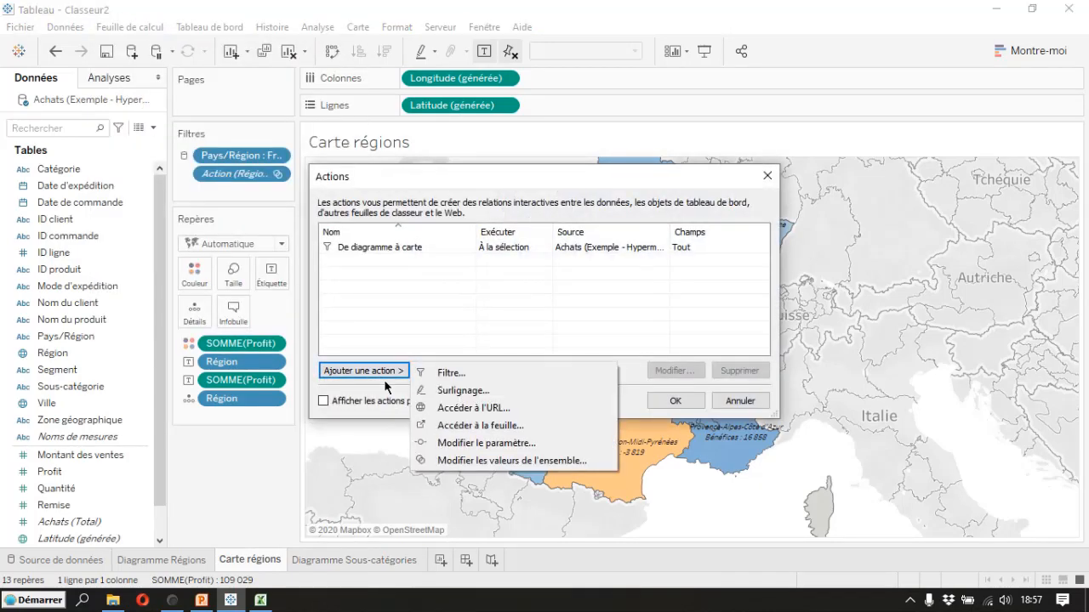
click(460, 374)
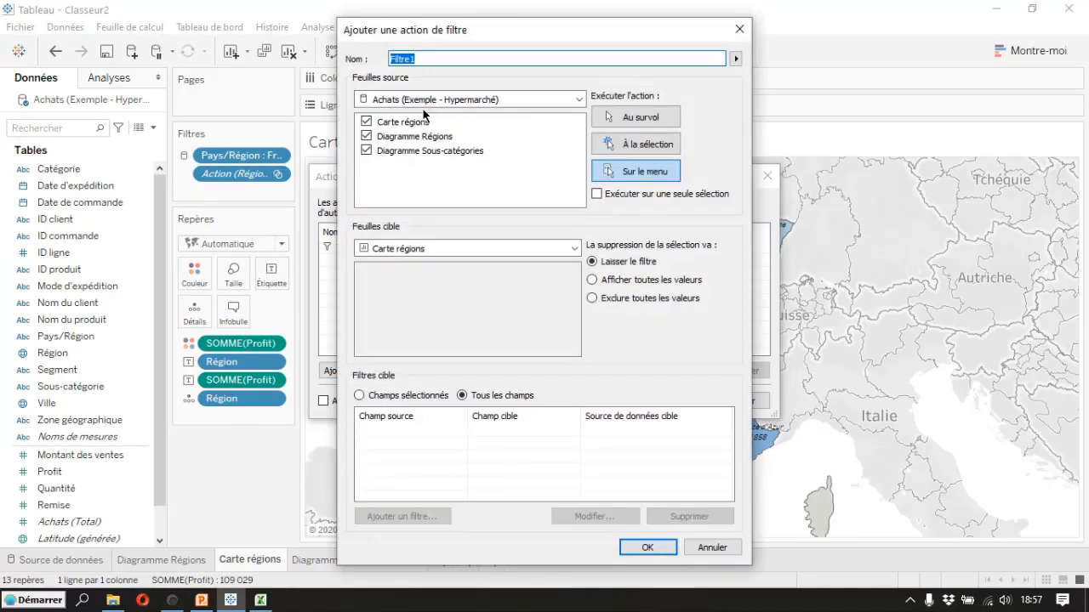
text(De carte)
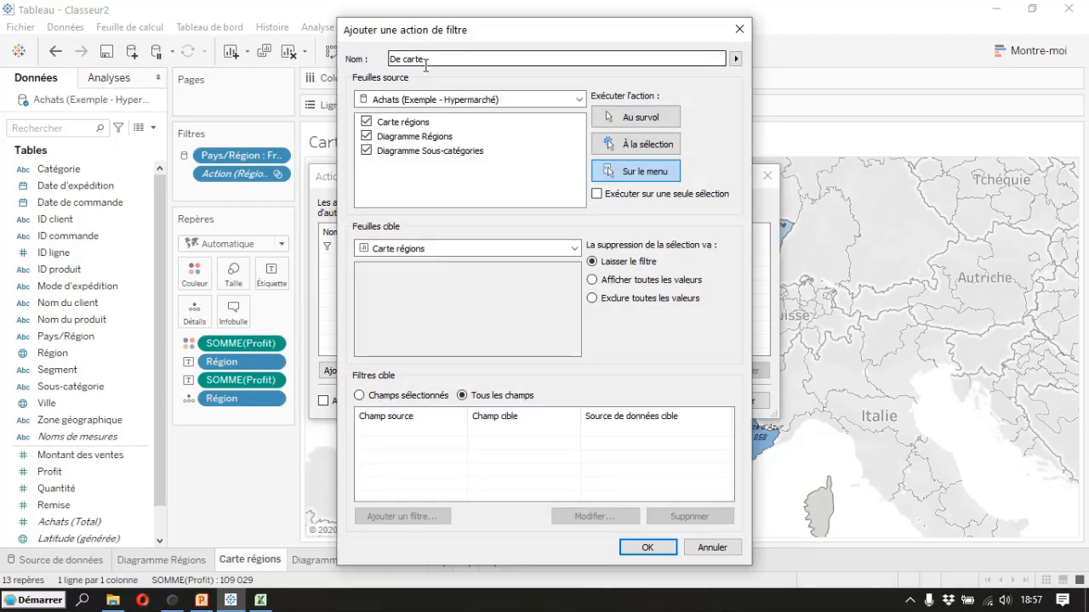
text( à diagramme)
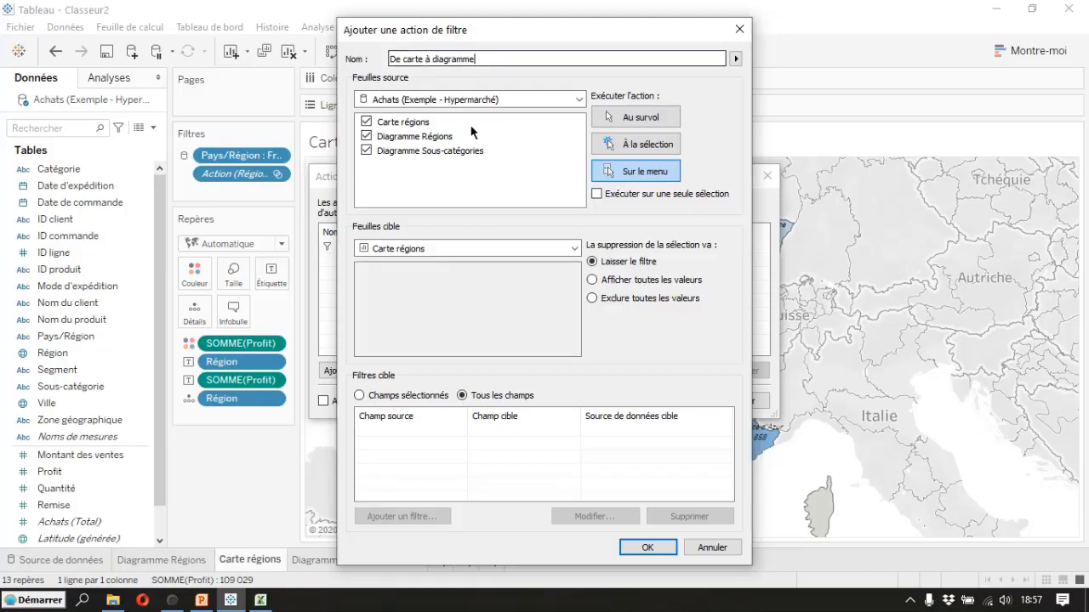
click(367, 137)
click(365, 150)
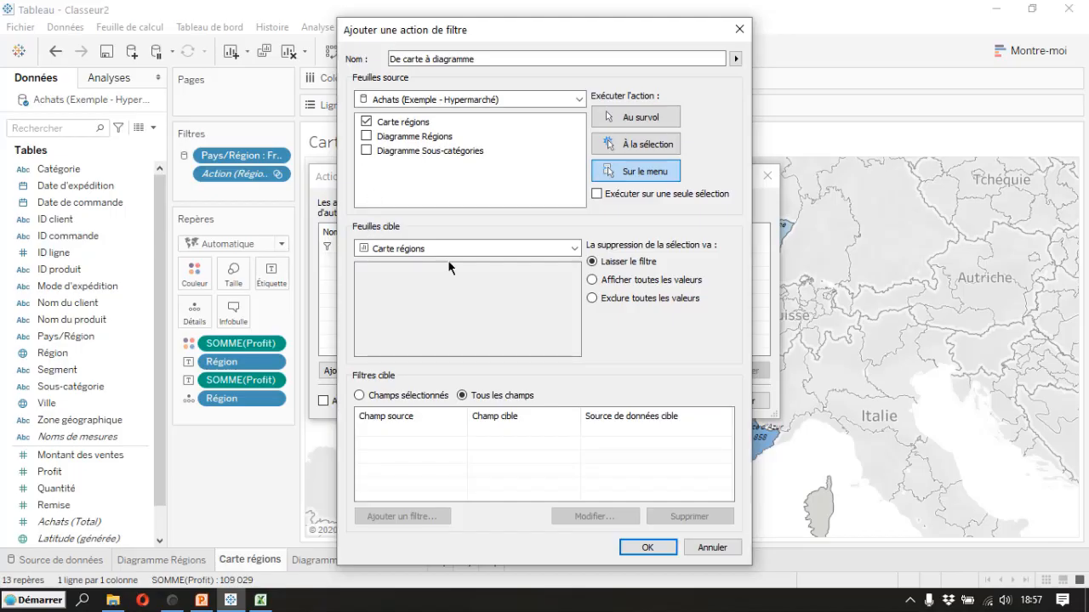
Target the filter action at Diagramme Sous-catégories, run it on selection, show all values when the selection is cleared, and save it
click(575, 250)
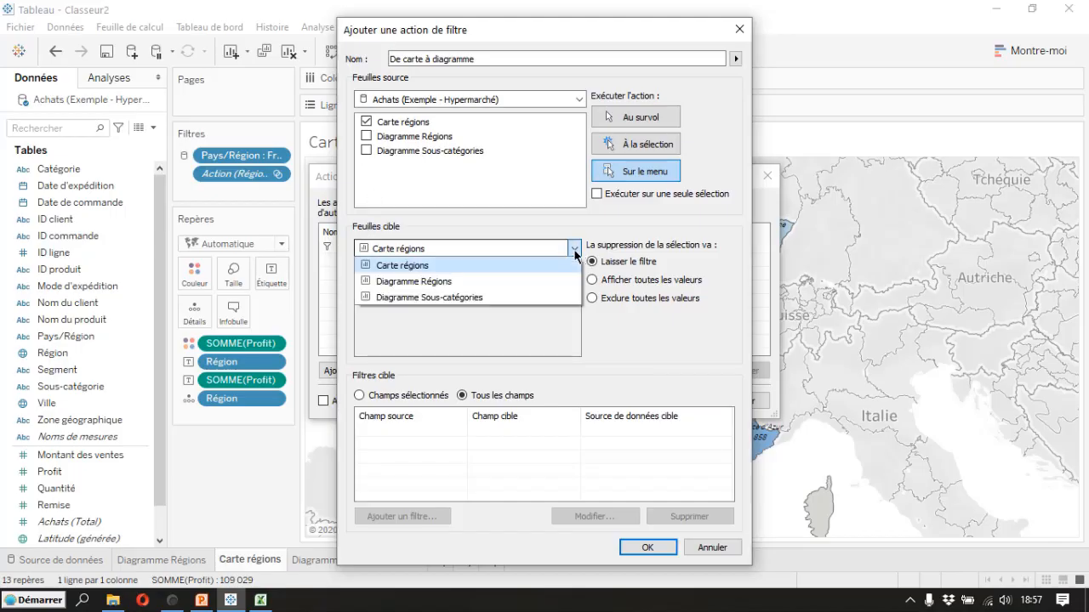
click(449, 299)
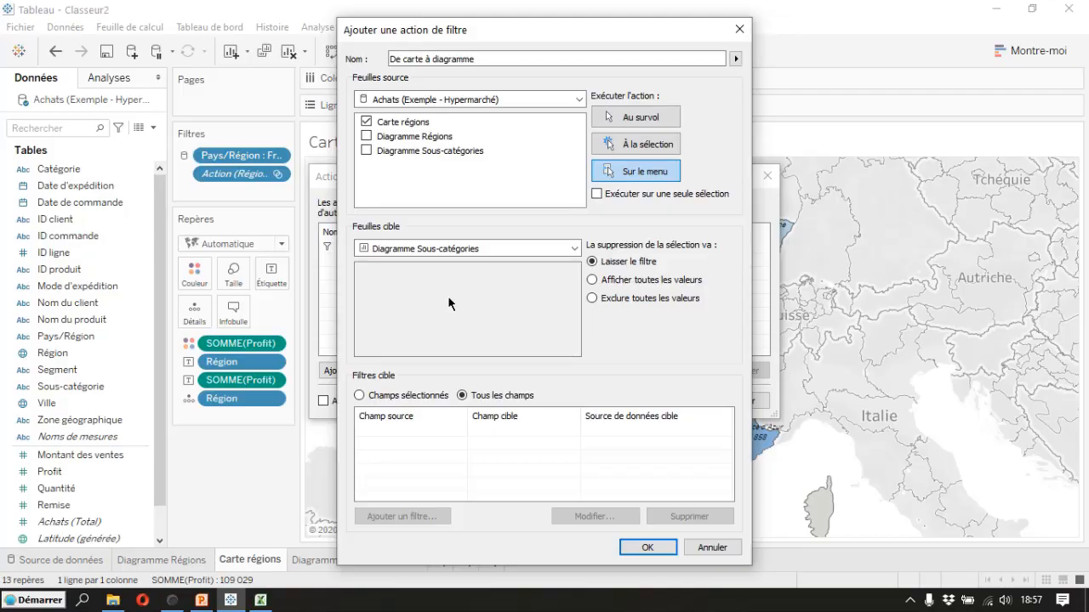
click(621, 145)
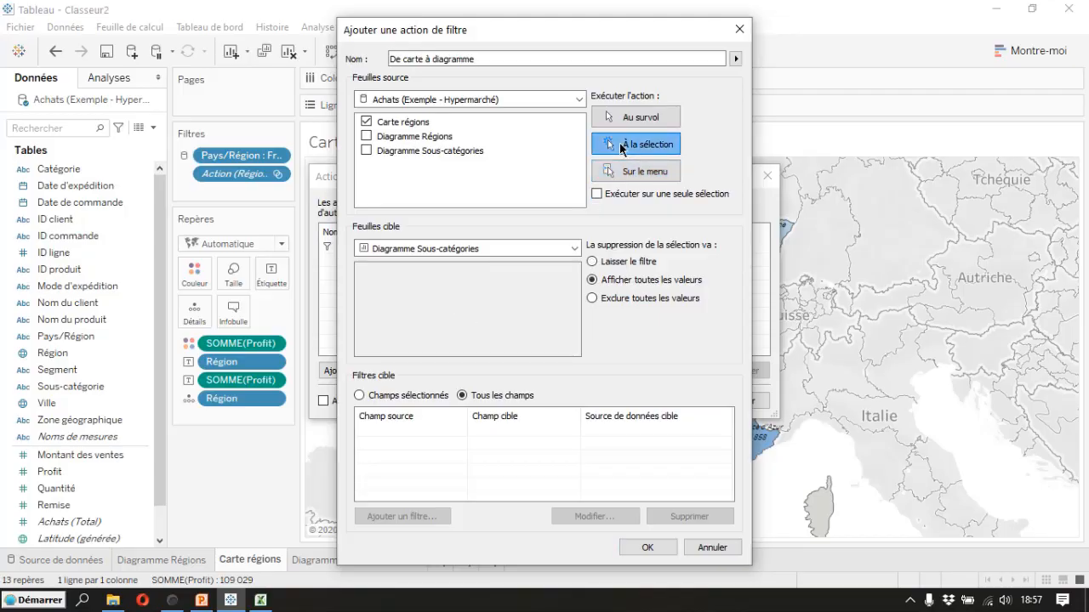
click(614, 283)
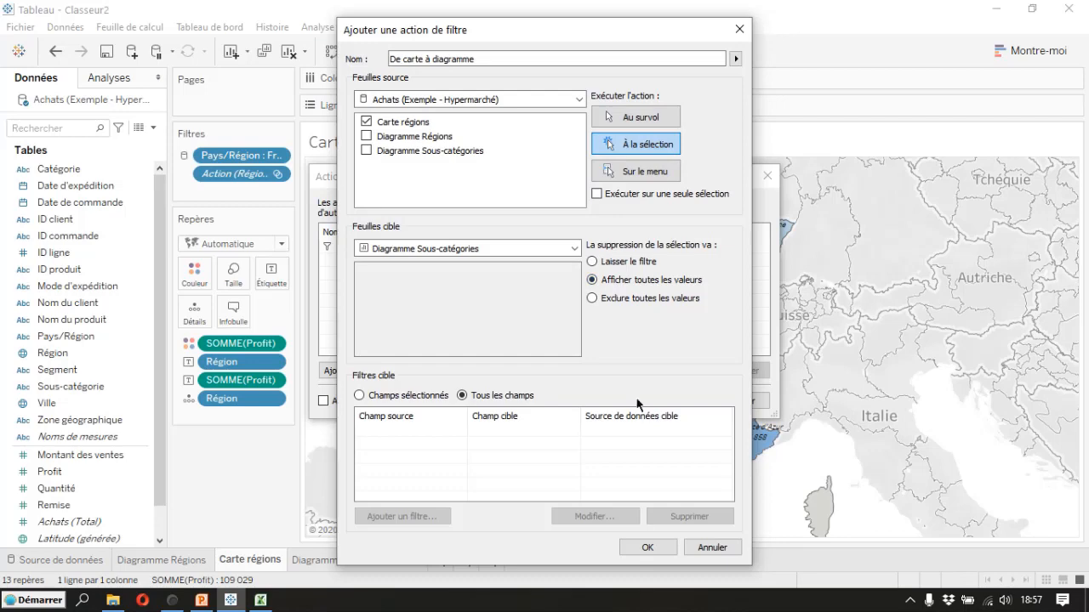
click(647, 549)
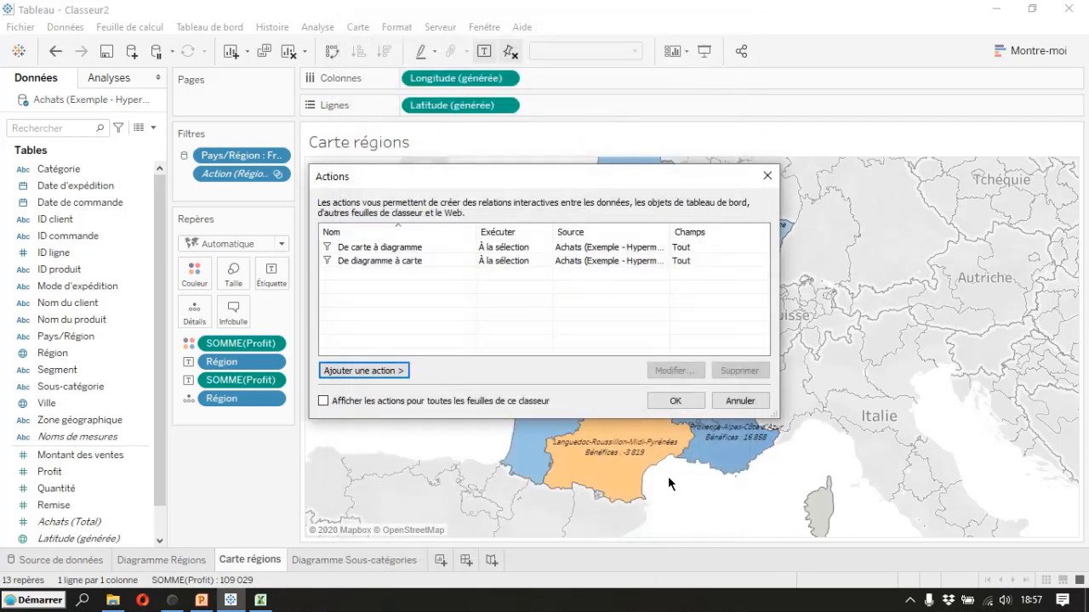
click(675, 400)
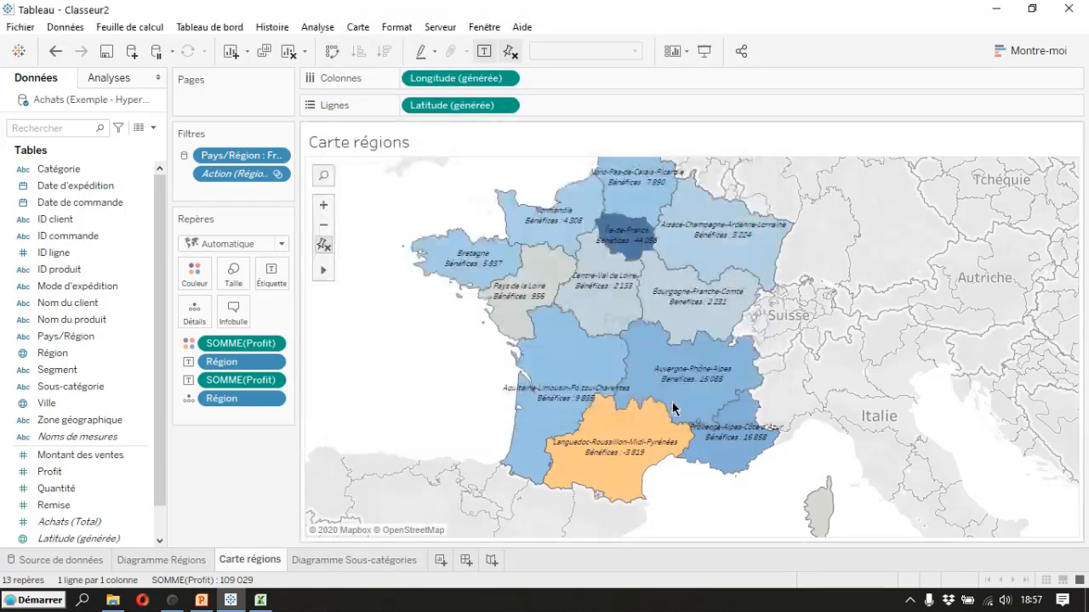
Color the Diagramme Sous-catégories bars by Montant des ventes and place the color legend below the marks card
click(341, 569)
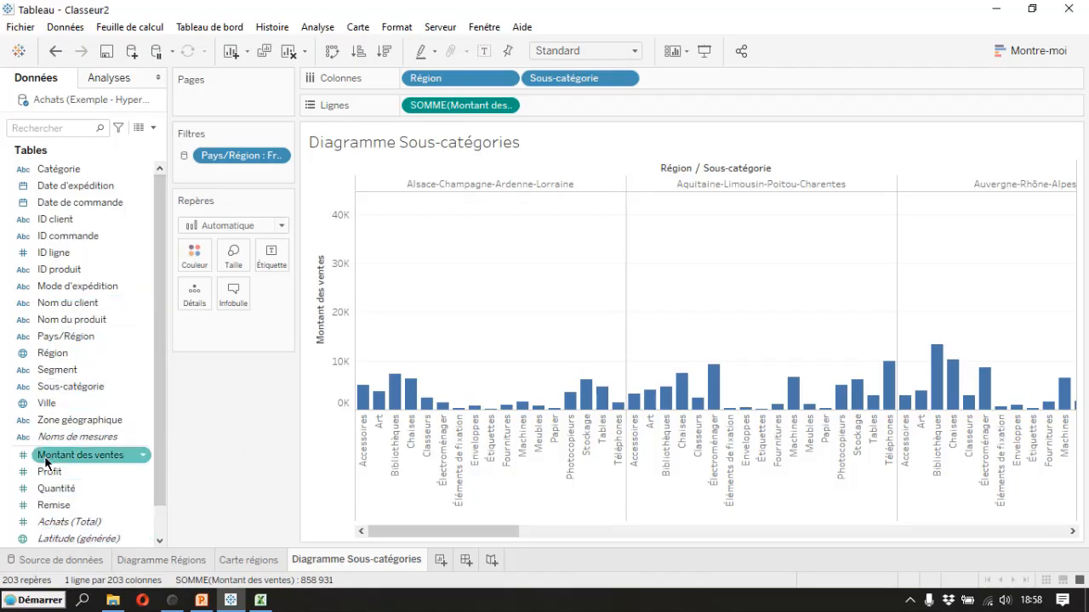
drag(52, 458, 192, 262)
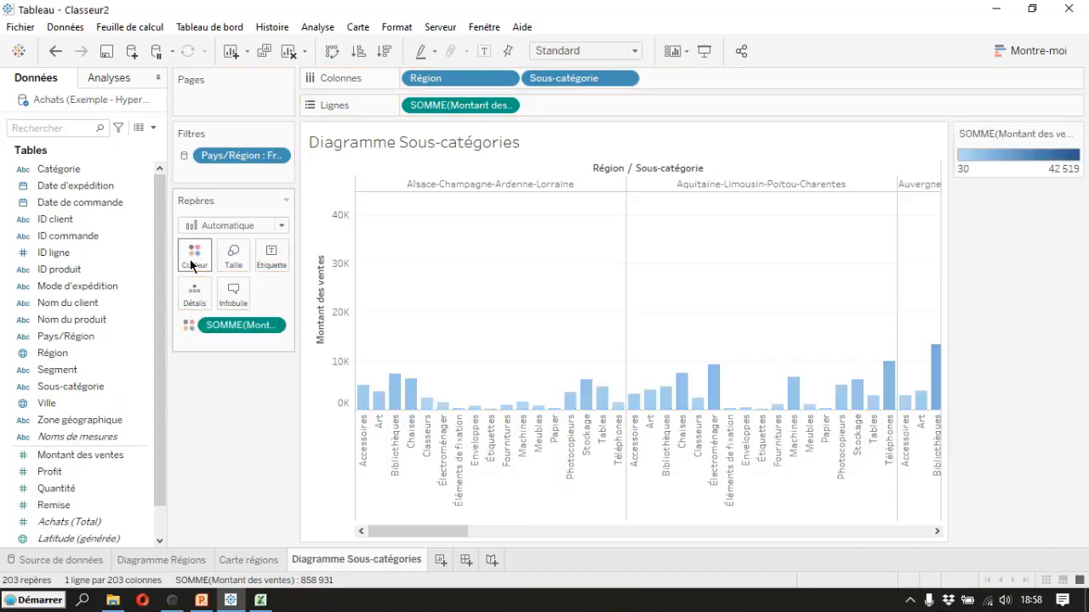
drag(1008, 133, 204, 468)
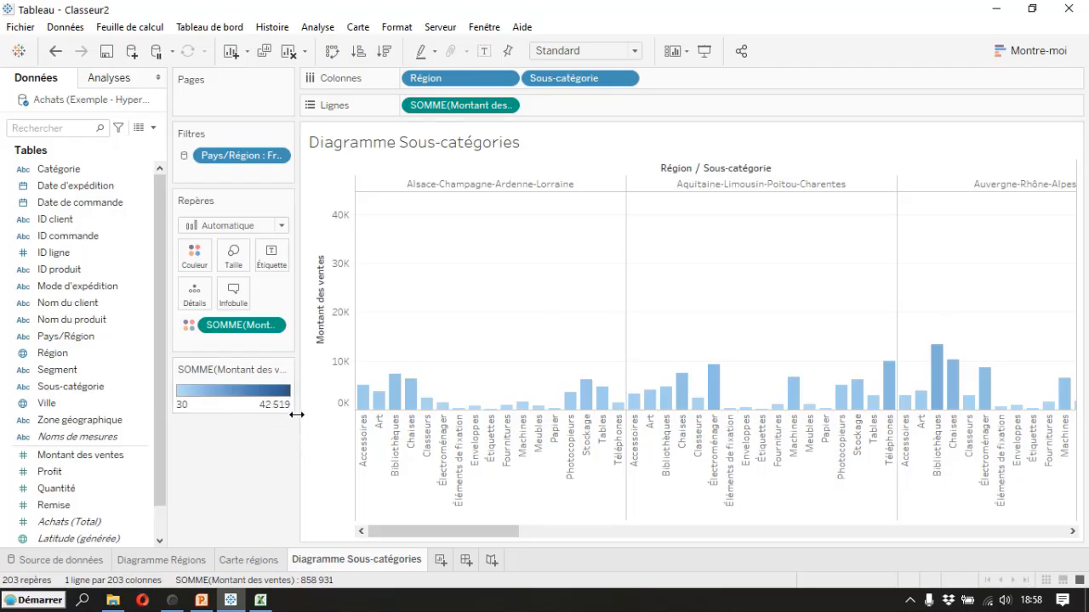
Test the map's filter action by selecting the Bretagne region on Carte régions
click(237, 565)
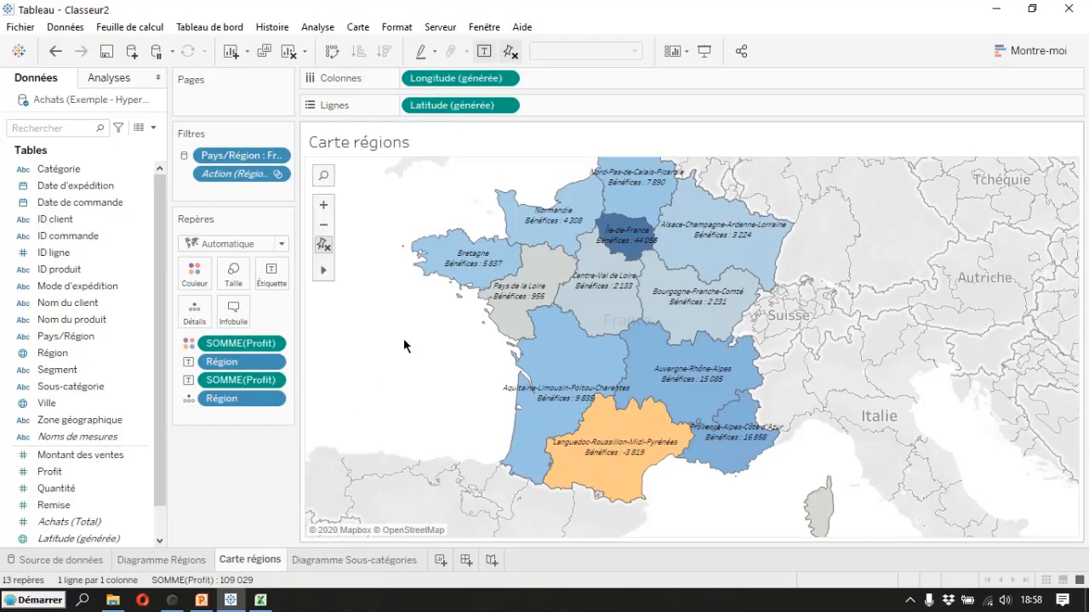
click(478, 253)
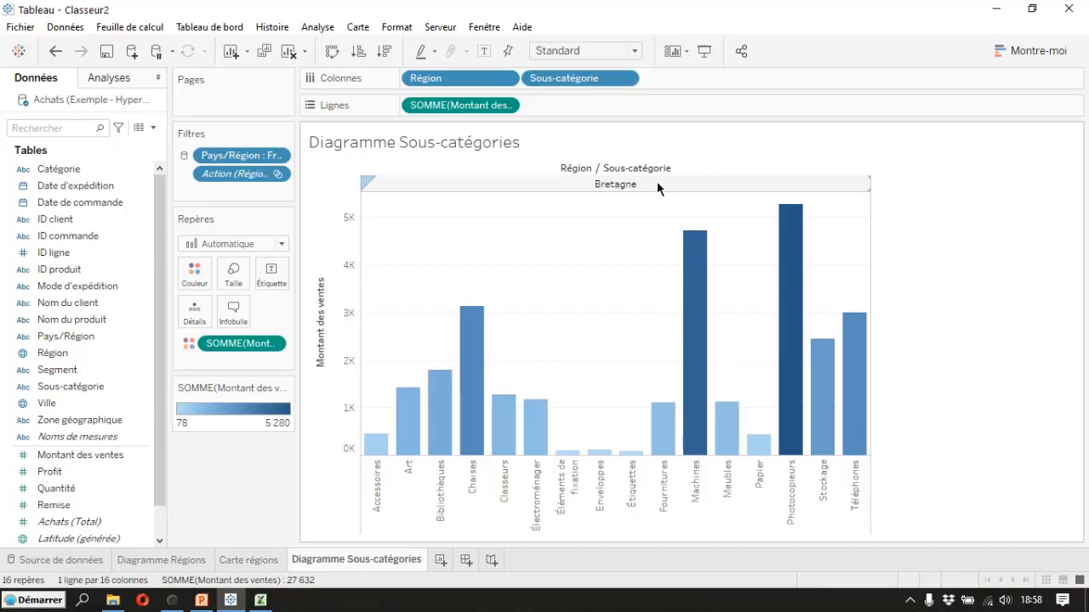
Clear the Bretagne selection on Carte régions and test the map's filter action by selecting the Corse region
click(242, 560)
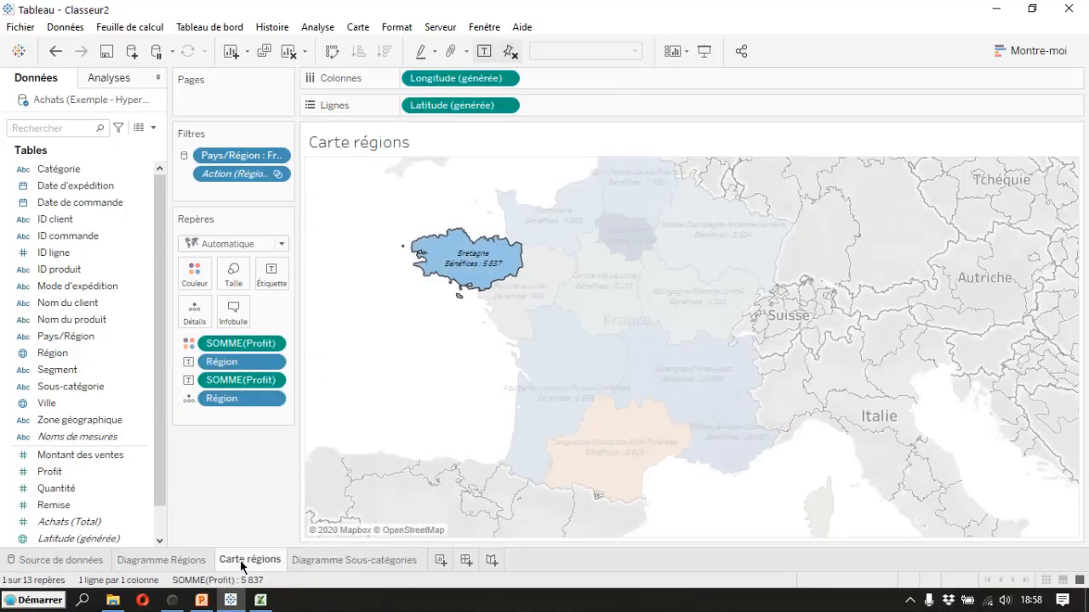
click(366, 397)
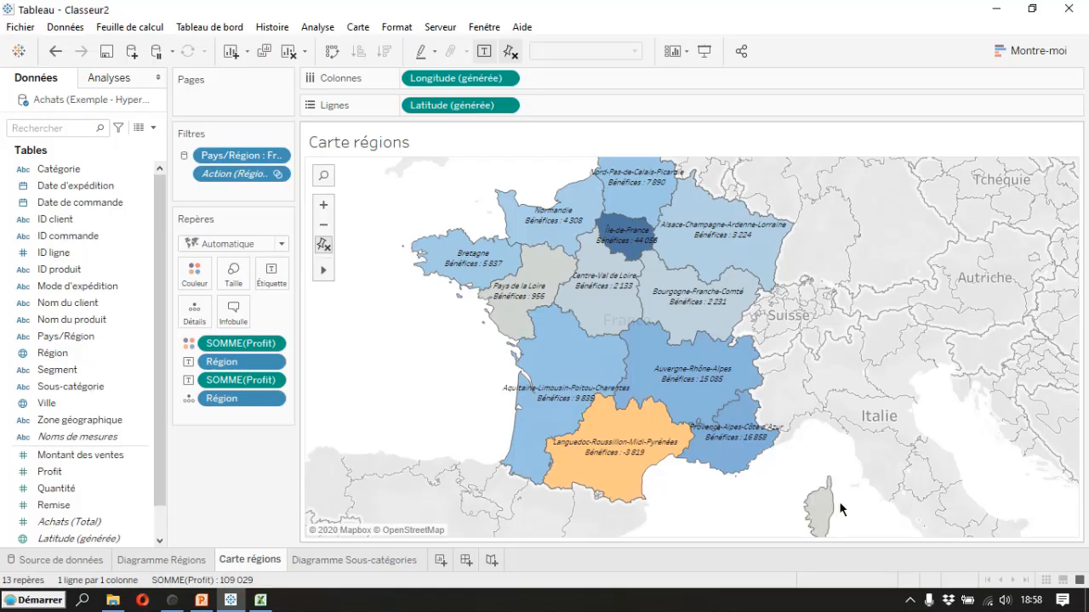
mouse_move(824, 513)
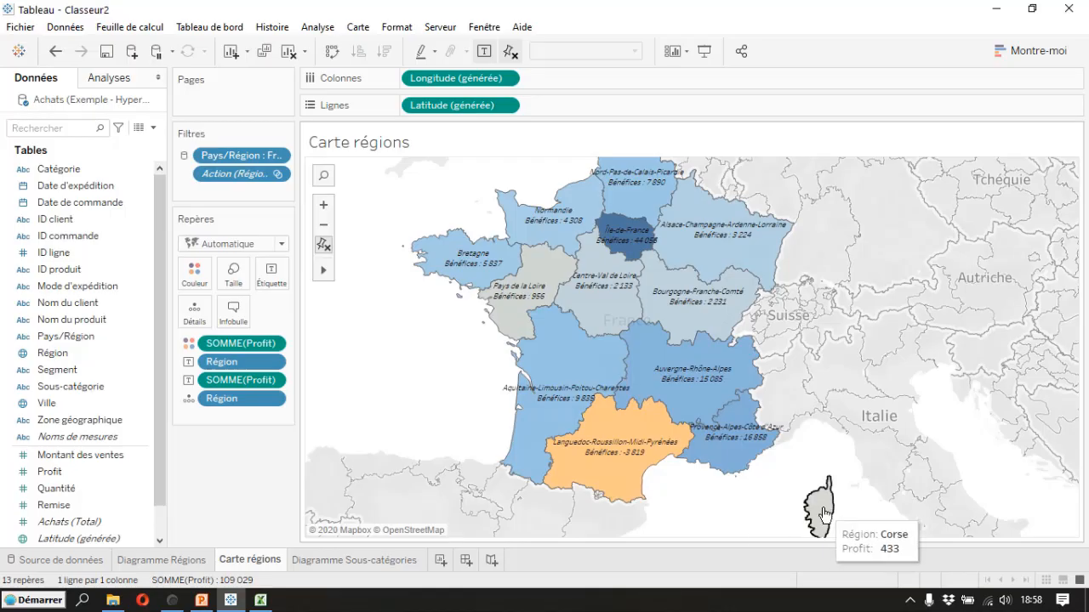
click(824, 513)
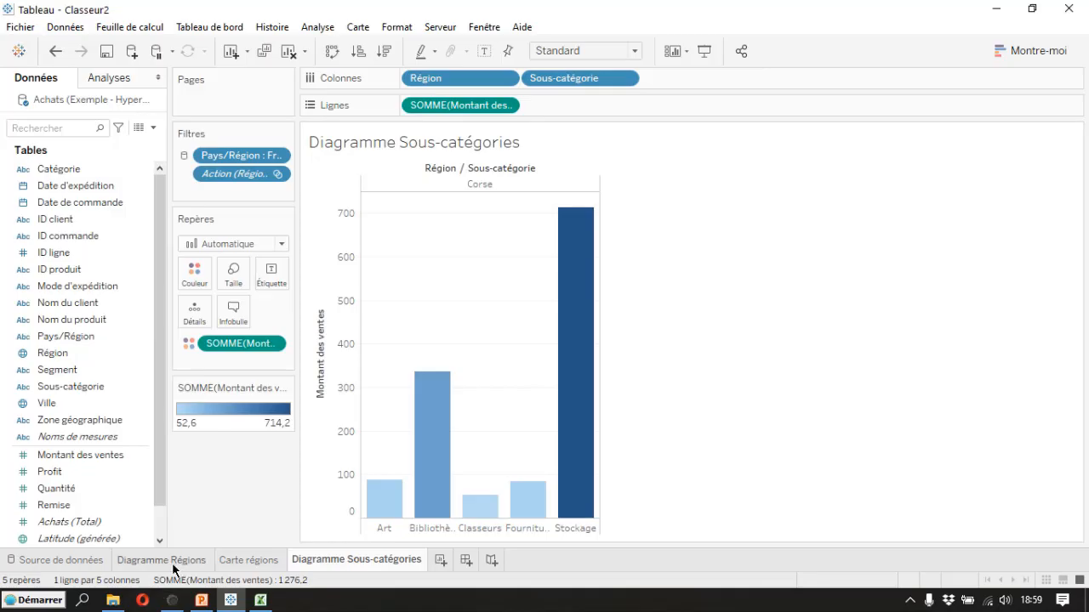
Review the worksheet's list of filter actions linking the map and the diagrams, and close it
click(134, 28)
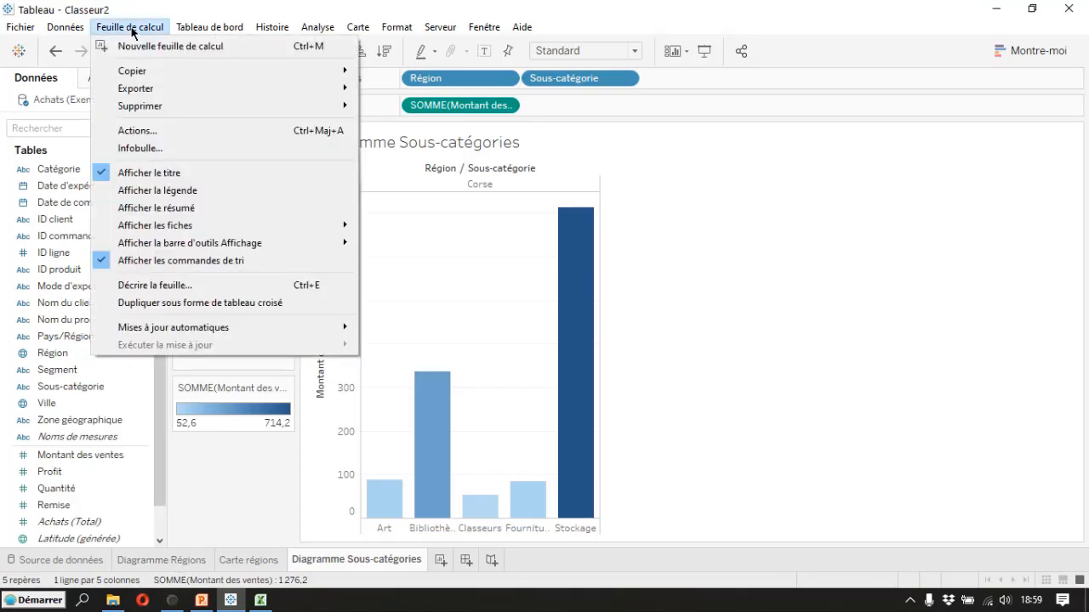
click(167, 131)
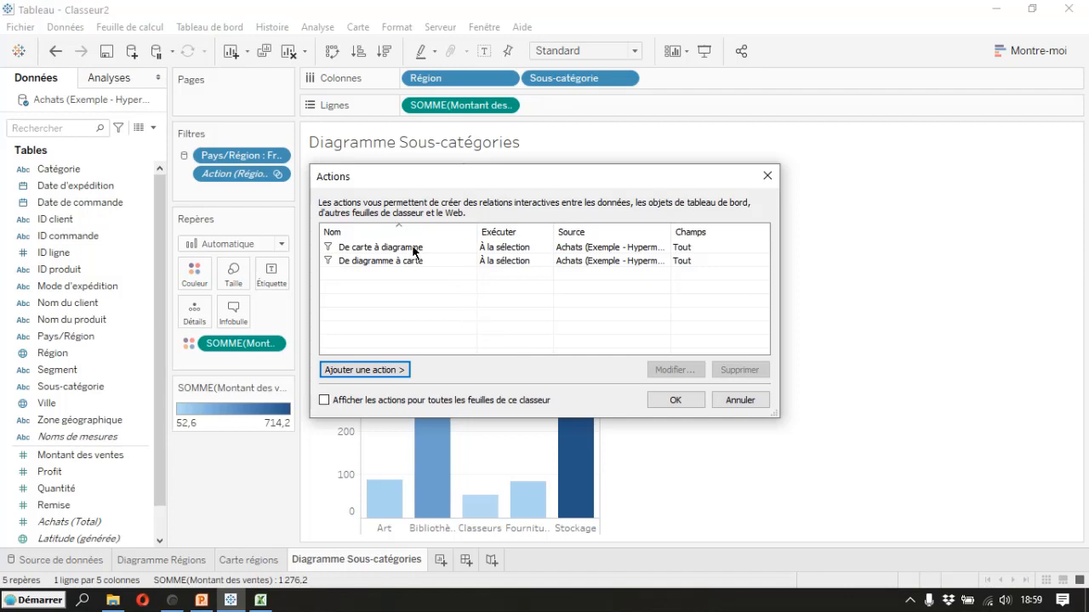
click(675, 400)
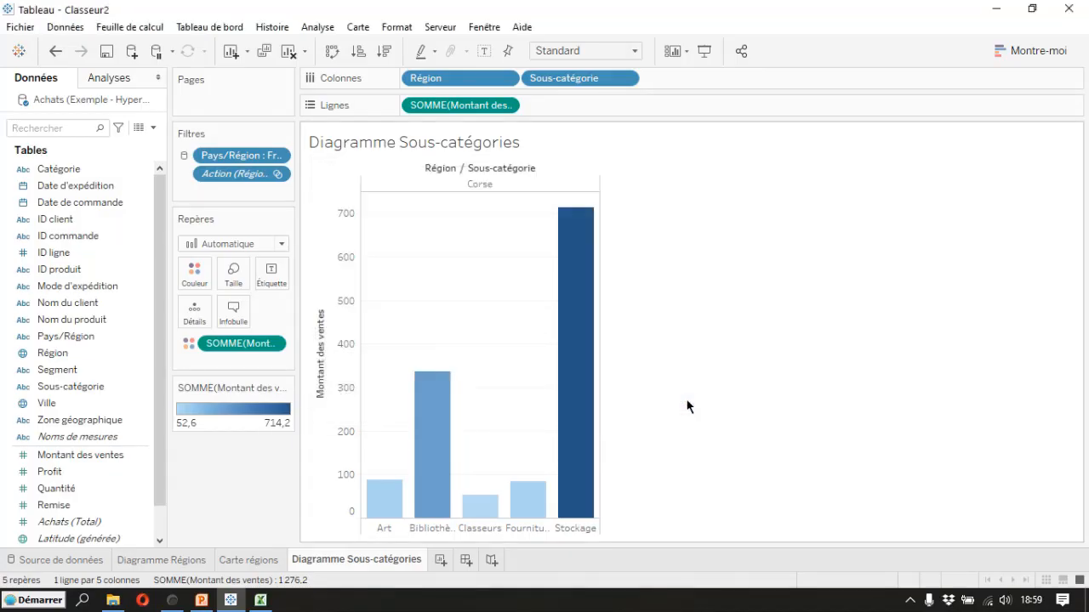
Review the Diagramme Régions, Carte régions and Diagramme Sous-catégories worksheets in turn
click(158, 562)
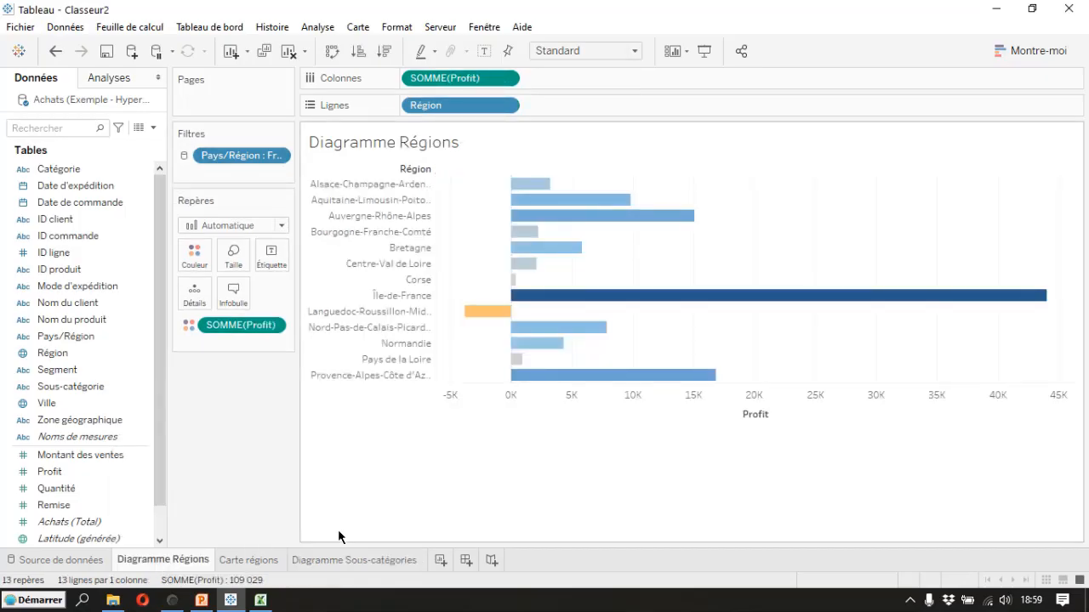
click(255, 563)
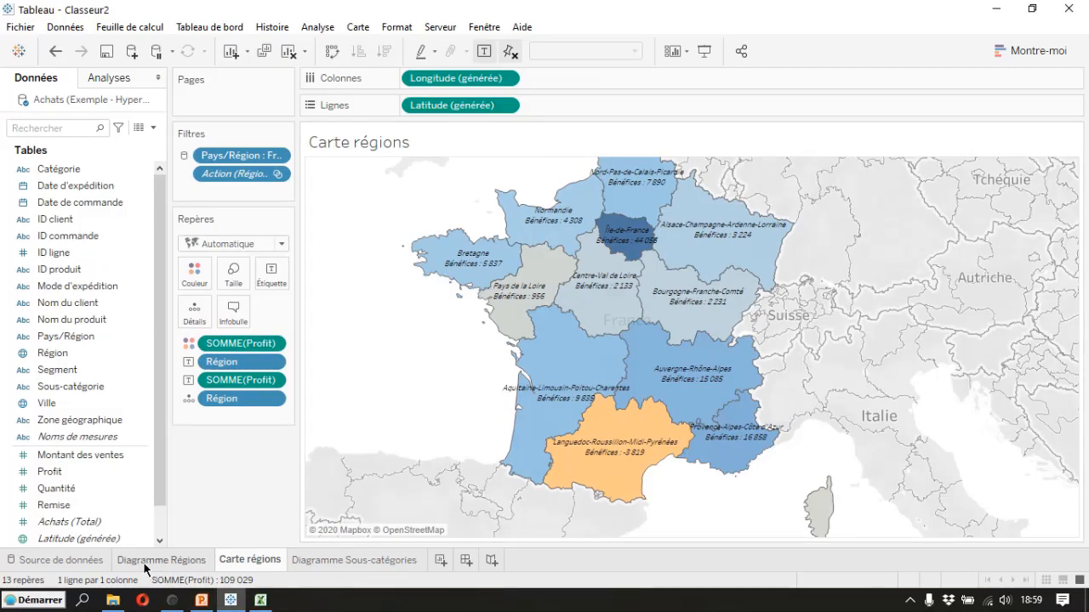
click(347, 565)
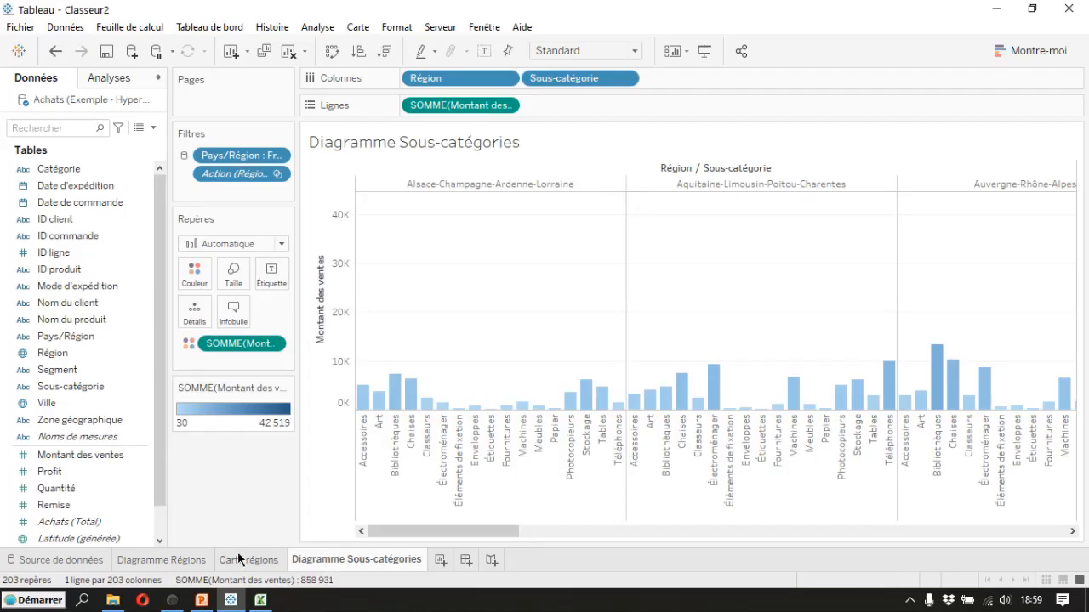
mouse_move(237, 551)
Save the workbook in the 1. Classeurs folder as "FR_787_06_04_Lier une vue graphique à une carte et inversement"
click(32, 33)
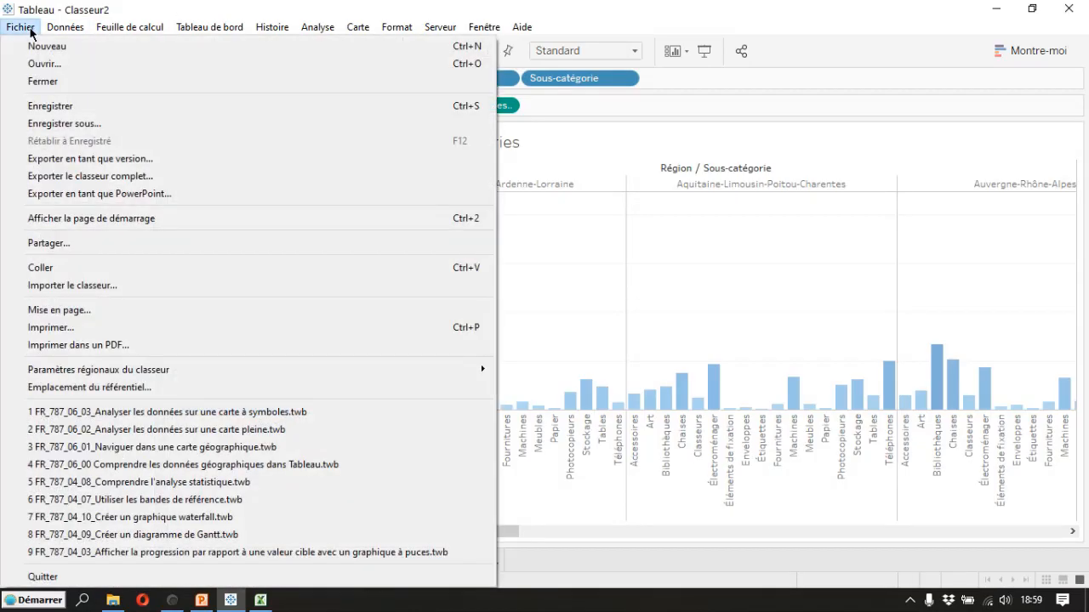
click(68, 108)
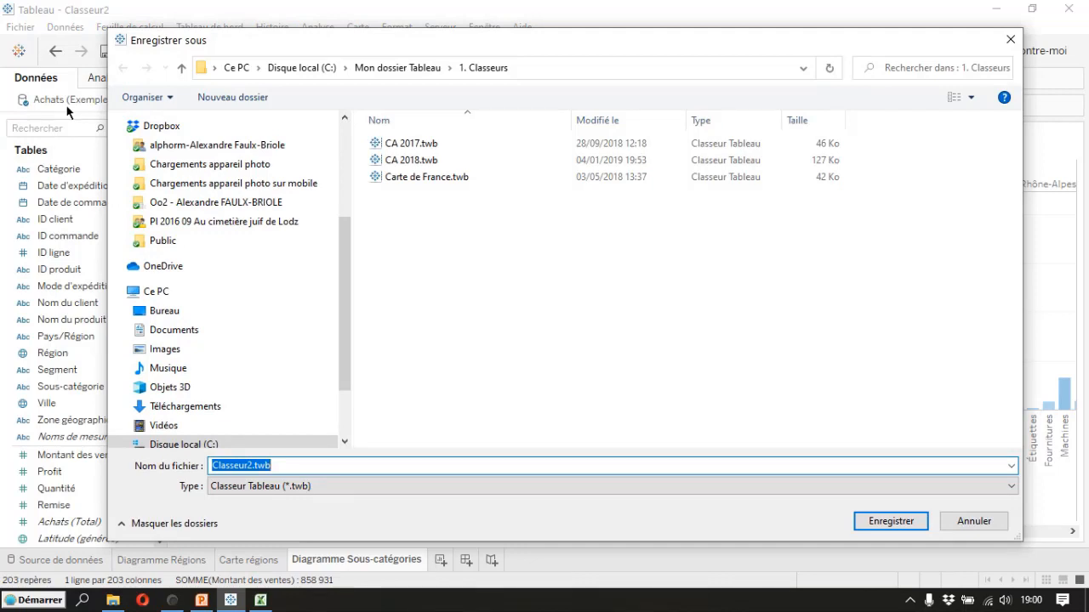
text(FR)
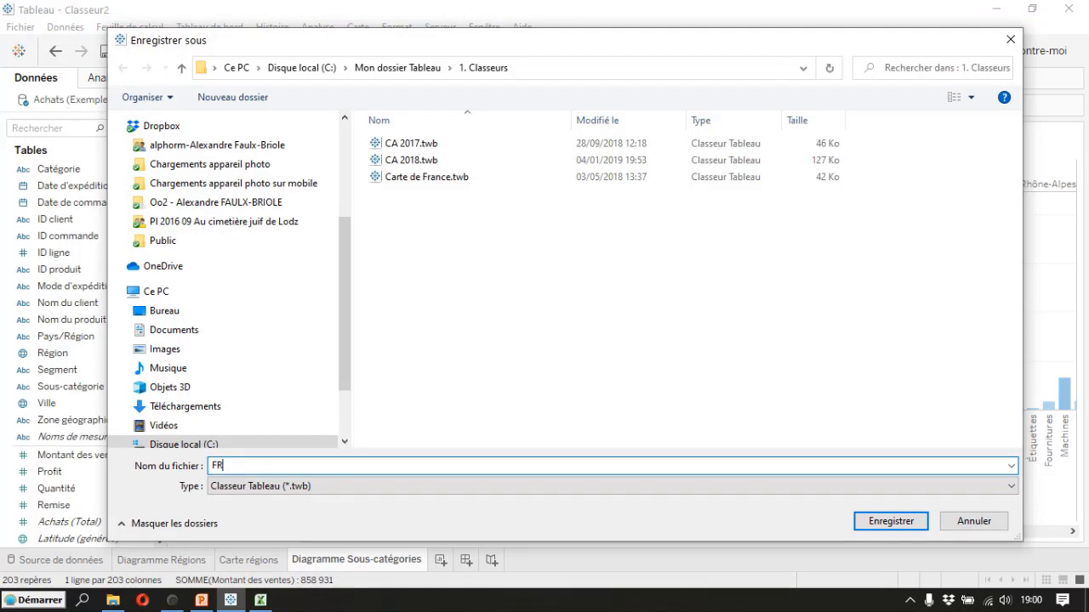
text(_787_06_04_Lier une vue graphique à une carte et)
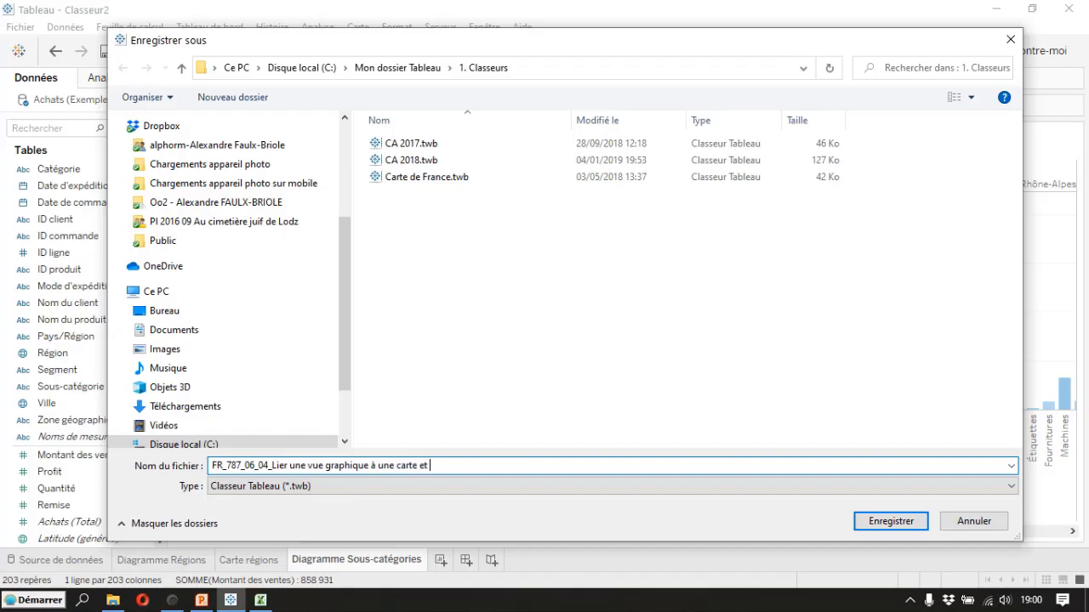
text( inversement)
click(890, 522)
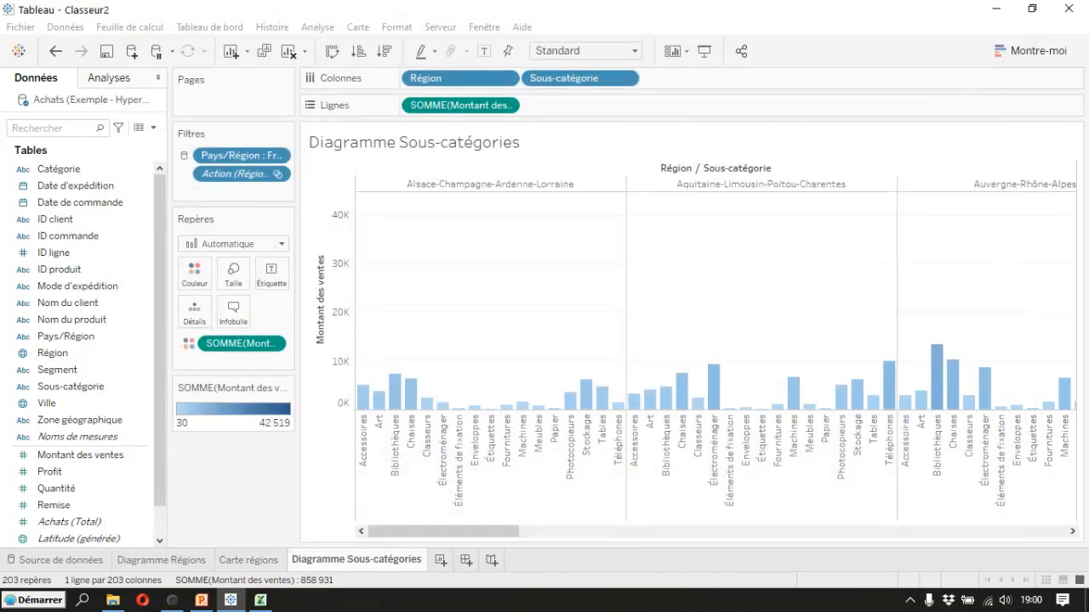